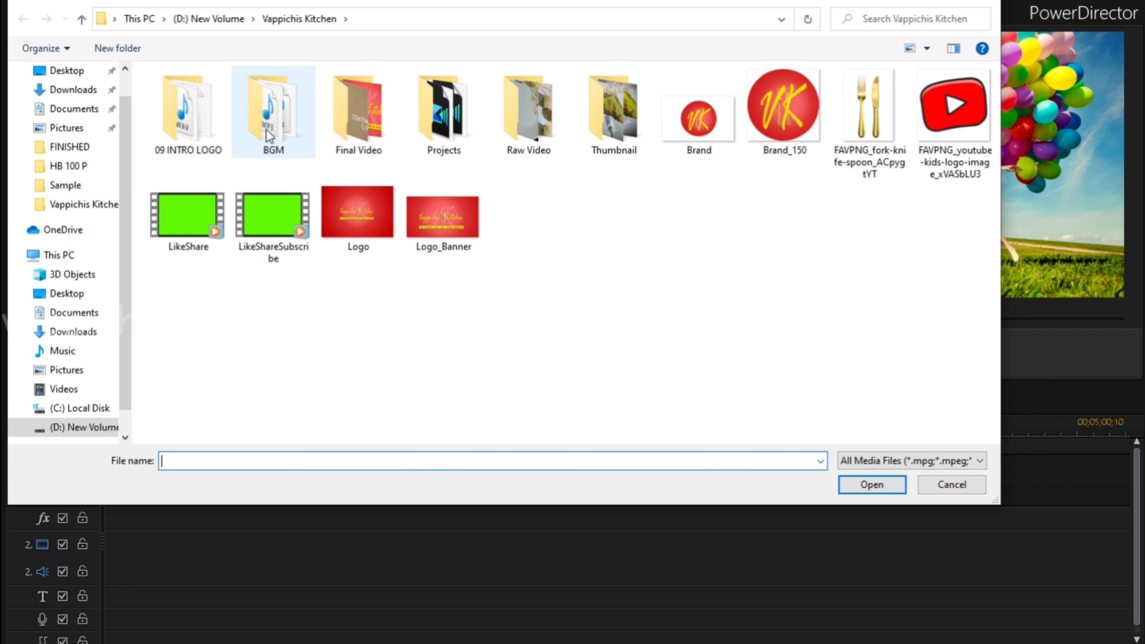
Import the video VID_20200911_133927 from the New folder inside Raw Video.
{"action": "double_click", "coordinate": [519, 114]}
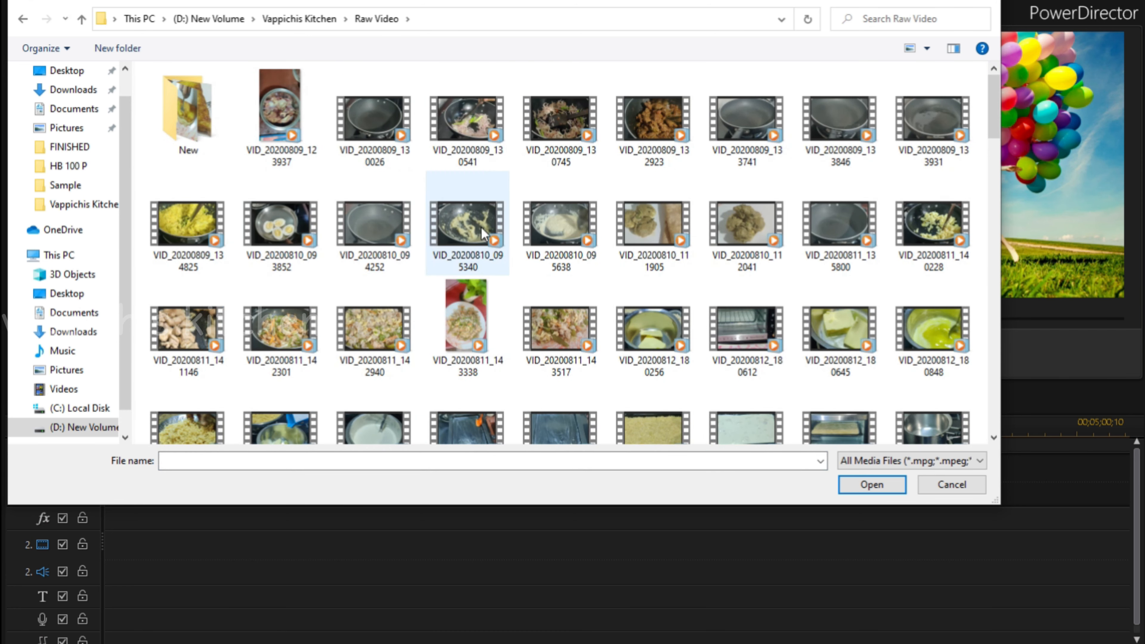
{"action": "double_click", "coordinate": [160, 86]}
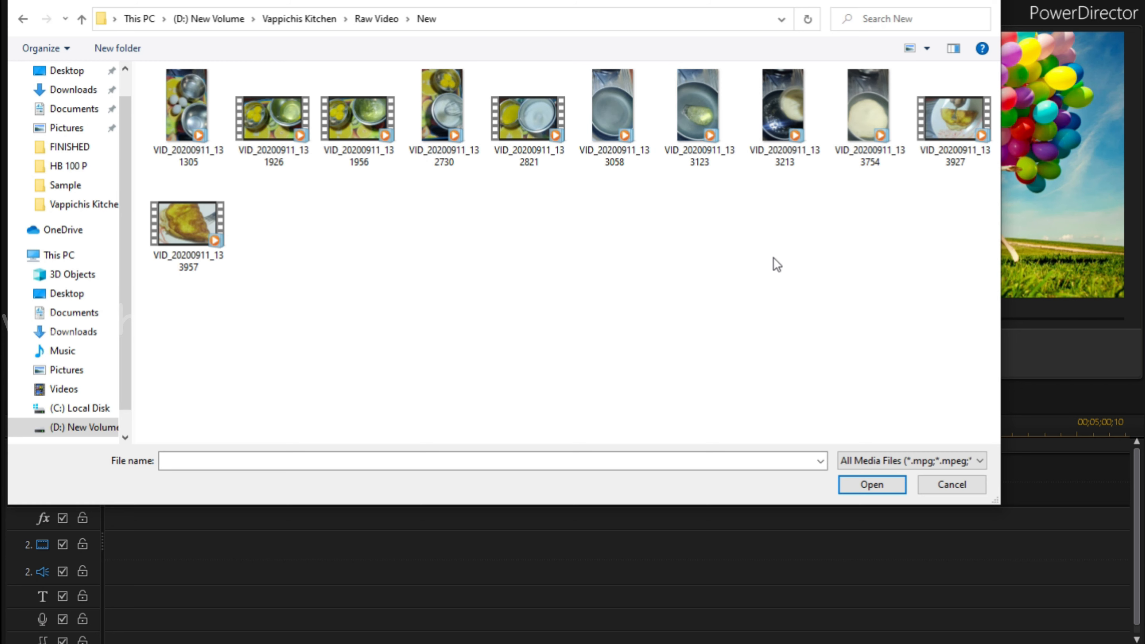
{"action": "double_click", "coordinate": [949, 101]}
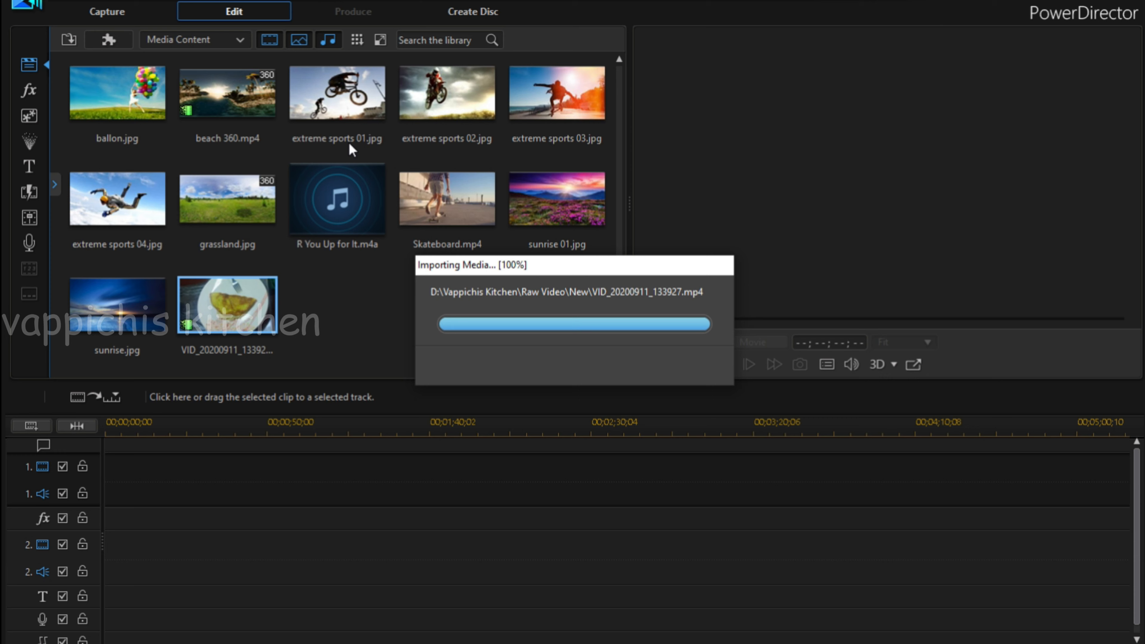
Import the Logo_Banner image from the Vappichis Kitchen folder into the media library.
{"action": "left_click", "coordinate": [69, 39]}
{"action": "left_click", "coordinate": [176, 64]}
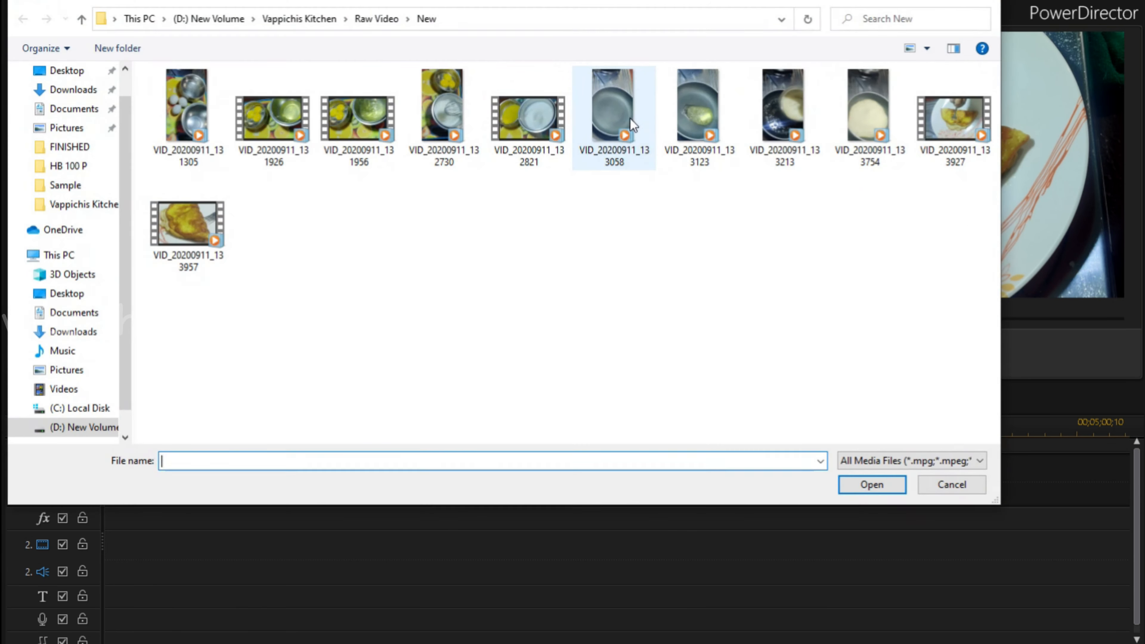
{"action": "left_click", "coordinate": [380, 19]}
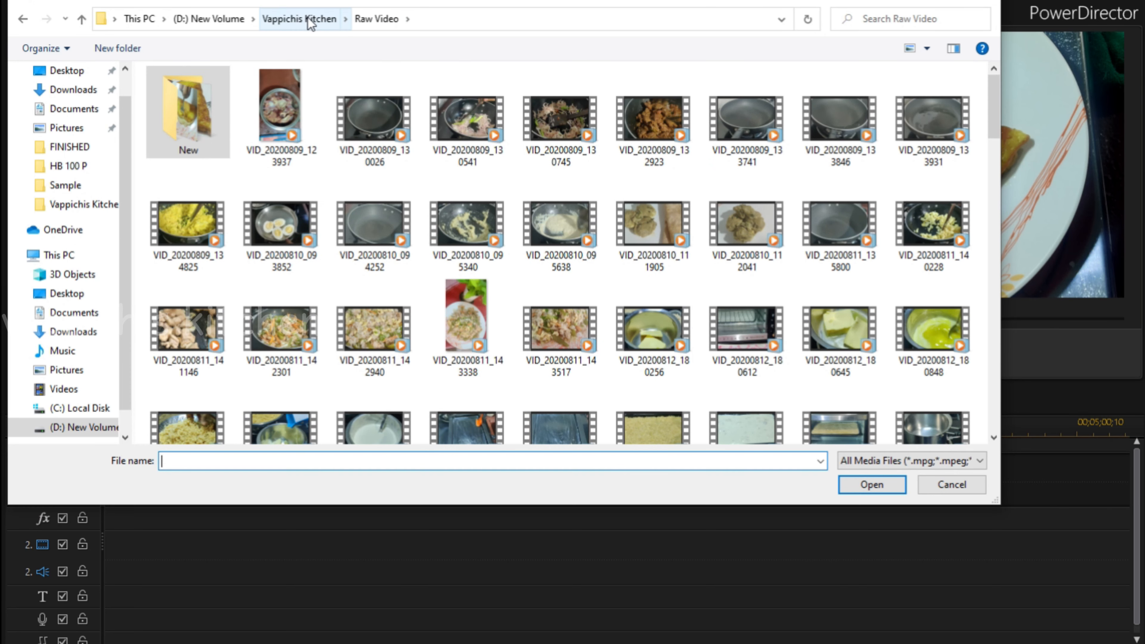
{"action": "left_click", "coordinate": [317, 20]}
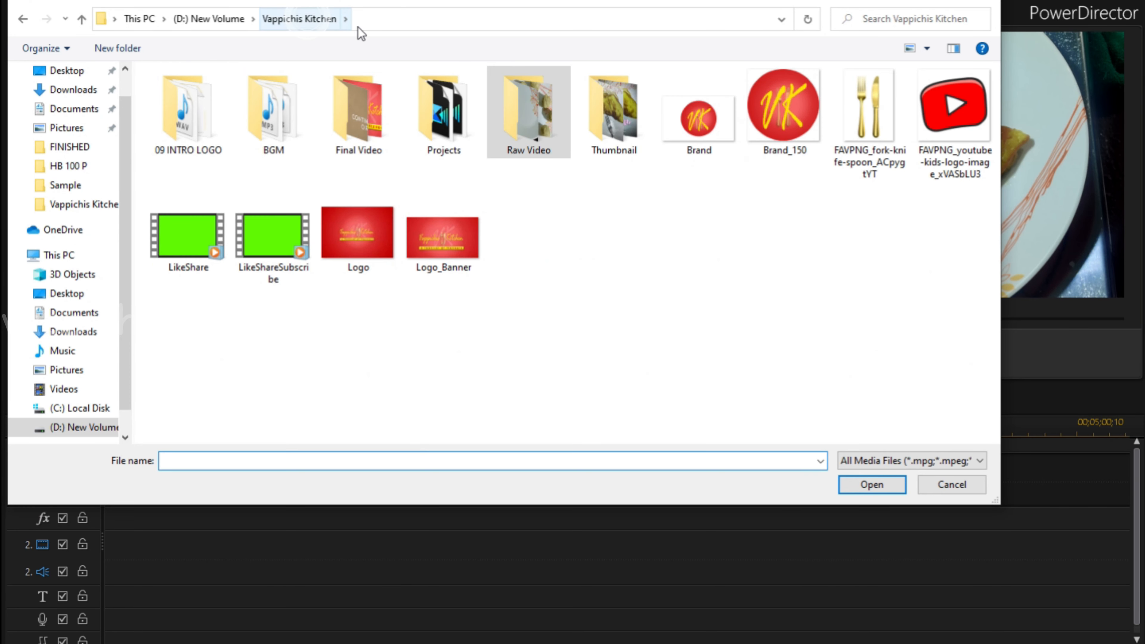
{"action": "double_click", "coordinate": [458, 225]}
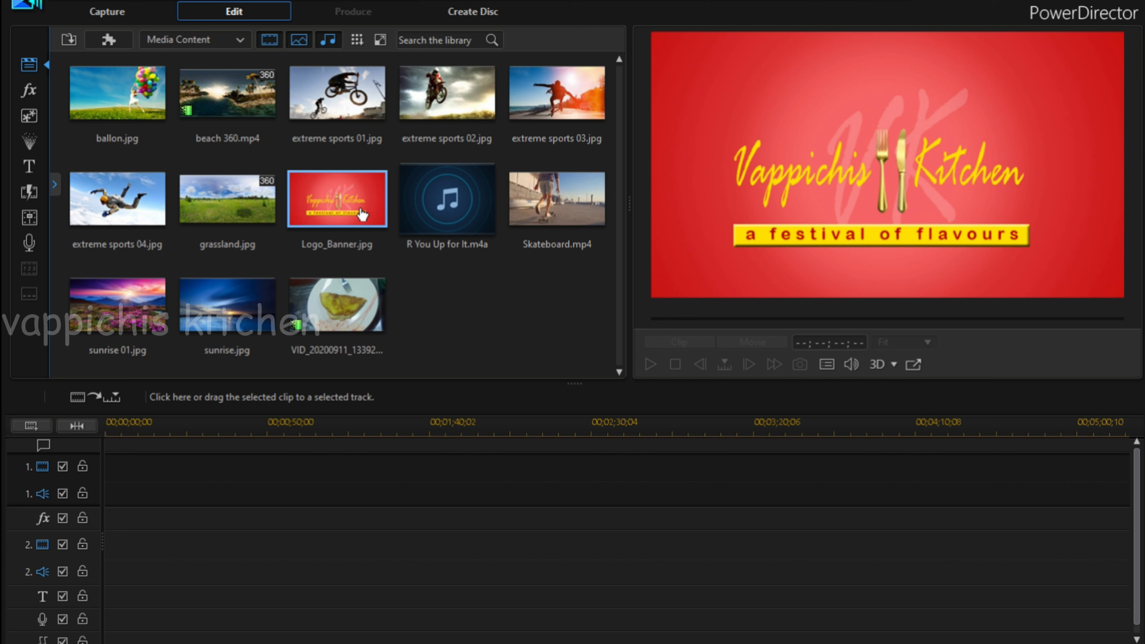
Place the Logo_Banner image at the very start of video track 1.
{"action": "mouse_move", "coordinate": [362, 213]}
{"action": "left_mouse_down"}
{"action": "mouse_move", "coordinate": [217, 373]}
{"action": "mouse_move", "coordinate": [150, 509]}
{"action": "mouse_move", "coordinate": [120, 524]}
{"action": "mouse_move", "coordinate": [109, 490]}
{"action": "left_mouse_up"}
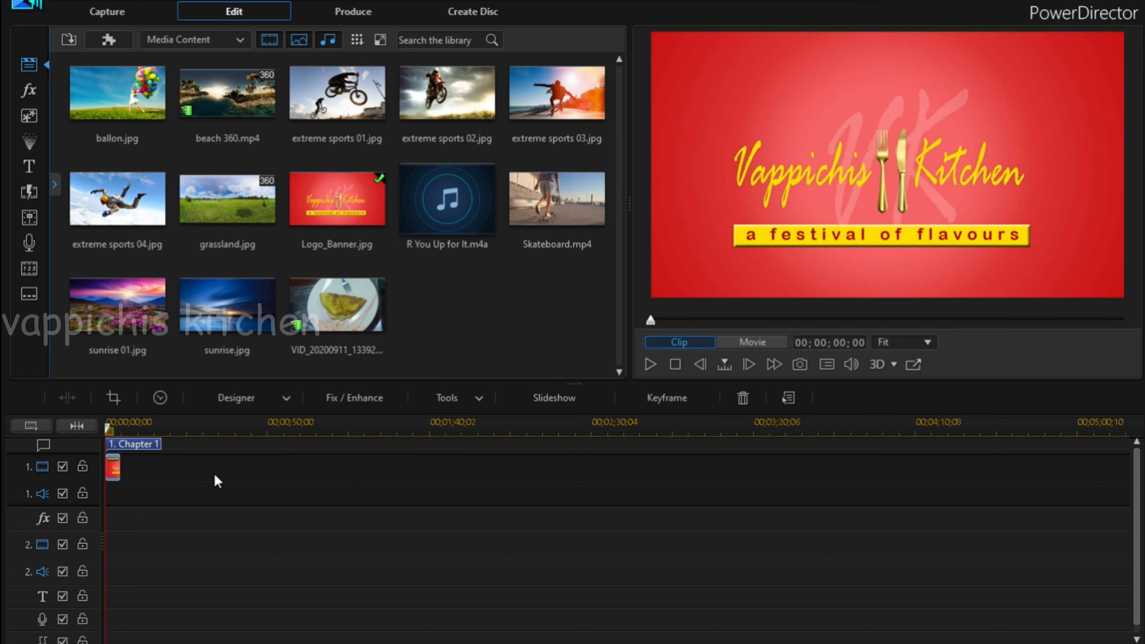
{"action": "left_click", "coordinate": [462, 324]}
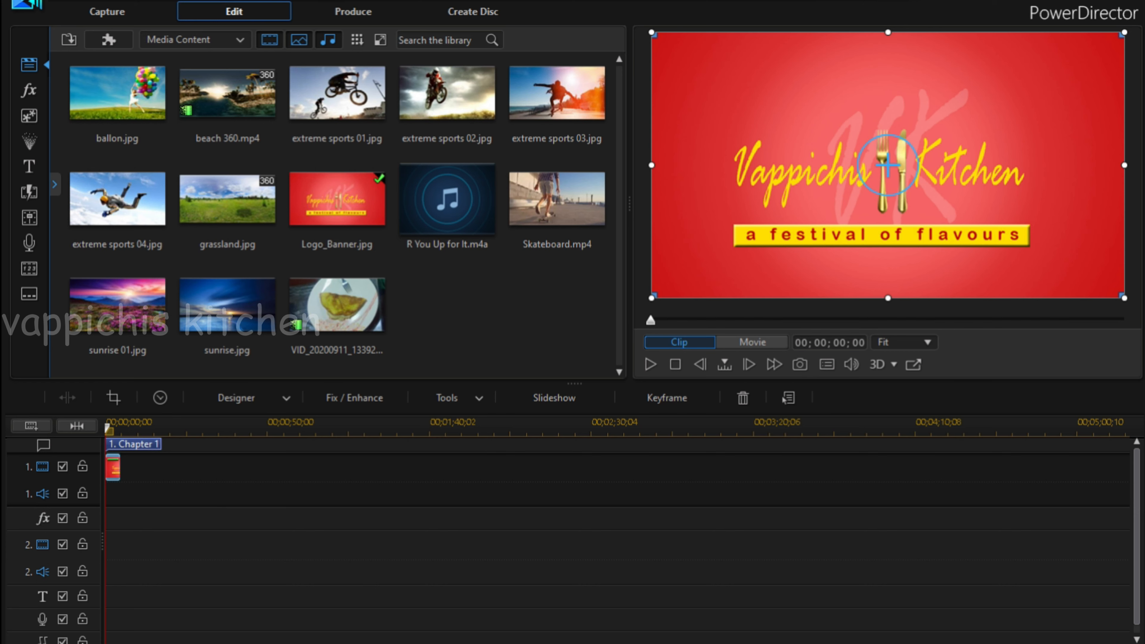
{"action": "left_click", "coordinate": [522, 643]}
{"action": "left_click", "coordinate": [913, 393]}
Add the imported omelette video after the logo on track 1, followed directly by Skateboard.mp4.
{"action": "left_click", "coordinate": [347, 299]}
{"action": "left_click_drag", "start_coordinate": [347, 300], "coordinate": [123, 490]}
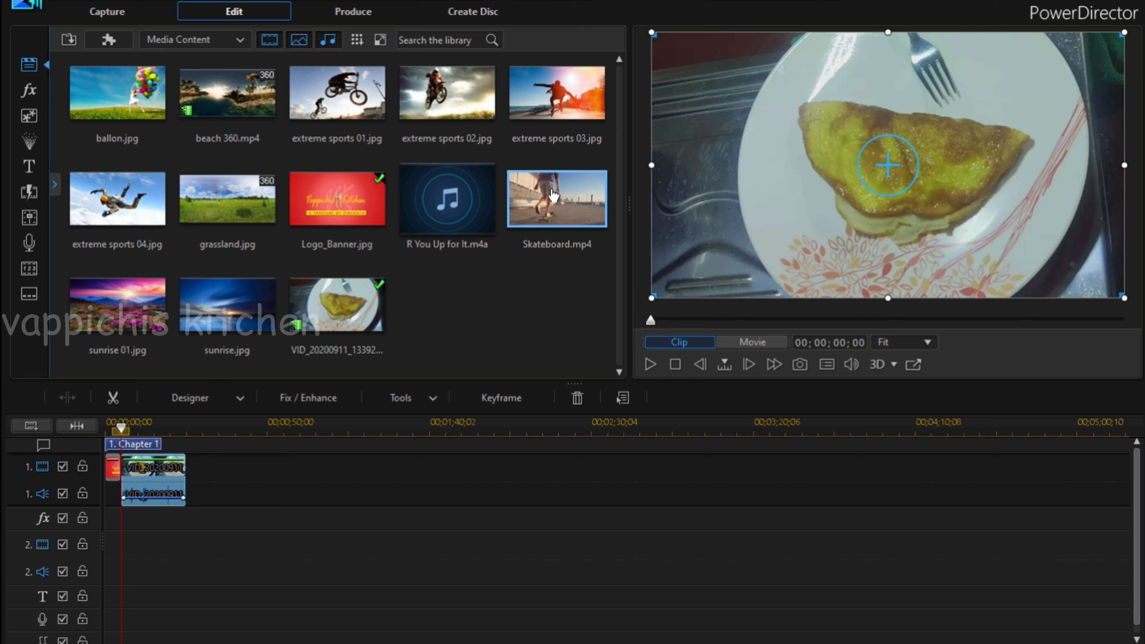
{"action": "left_click_drag", "start_coordinate": [553, 196], "coordinate": [375, 424]}
{"action": "left_click_drag", "start_coordinate": [293, 486], "coordinate": [189, 491]}
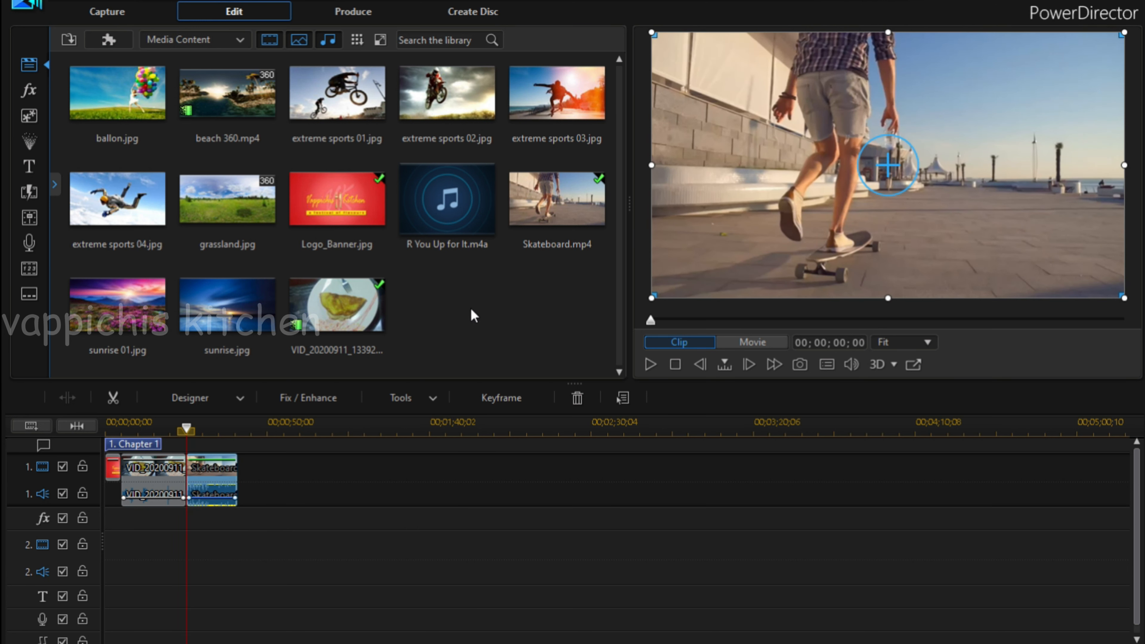
Add a second Logo_Banner image on track 1 directly after the Skateboard clip.
{"action": "left_click", "coordinate": [236, 435]}
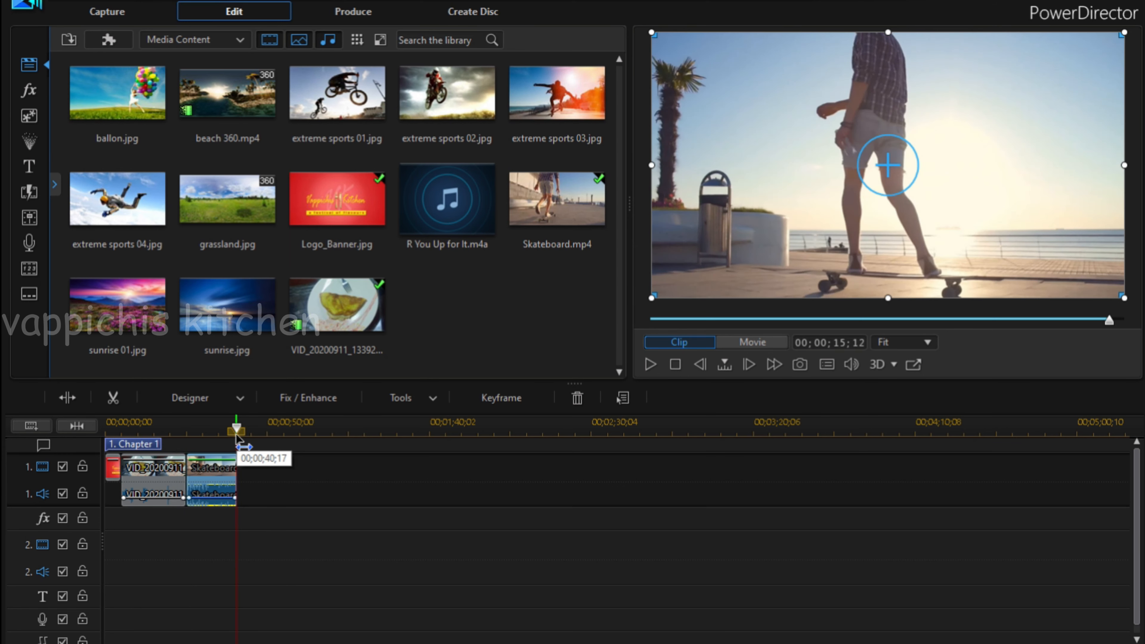
{"action": "left_click", "coordinate": [335, 212]}
{"action": "left_click_drag", "start_coordinate": [286, 443], "coordinate": [253, 471]}
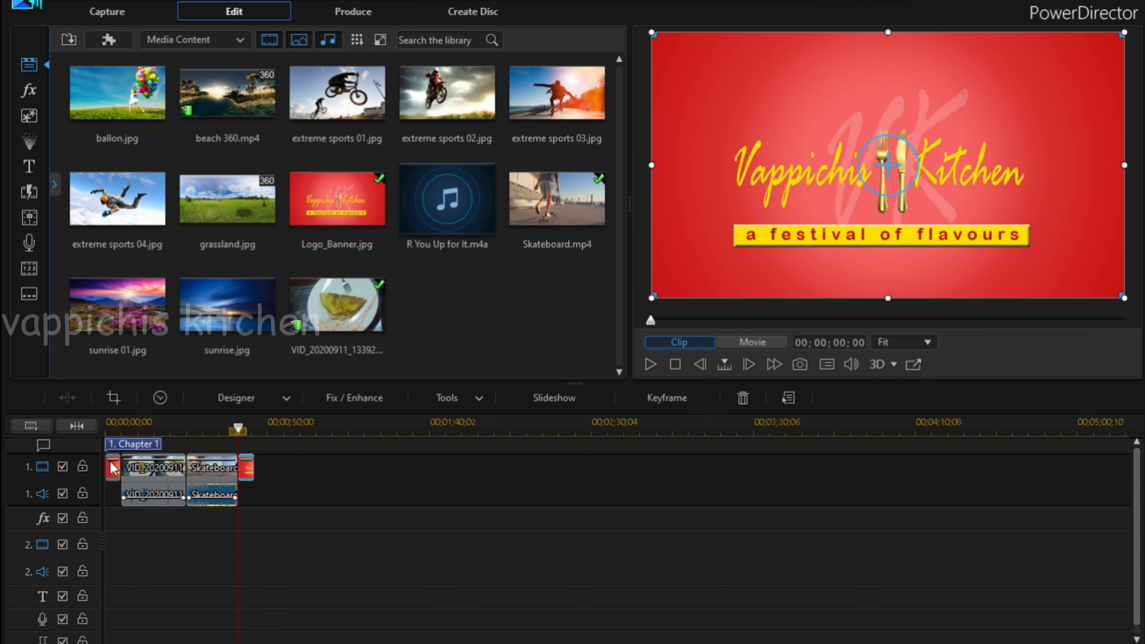
Preview the assembled movie from the opening logo into the omelette video, and stop playback.
{"action": "left_click", "coordinate": [112, 466]}
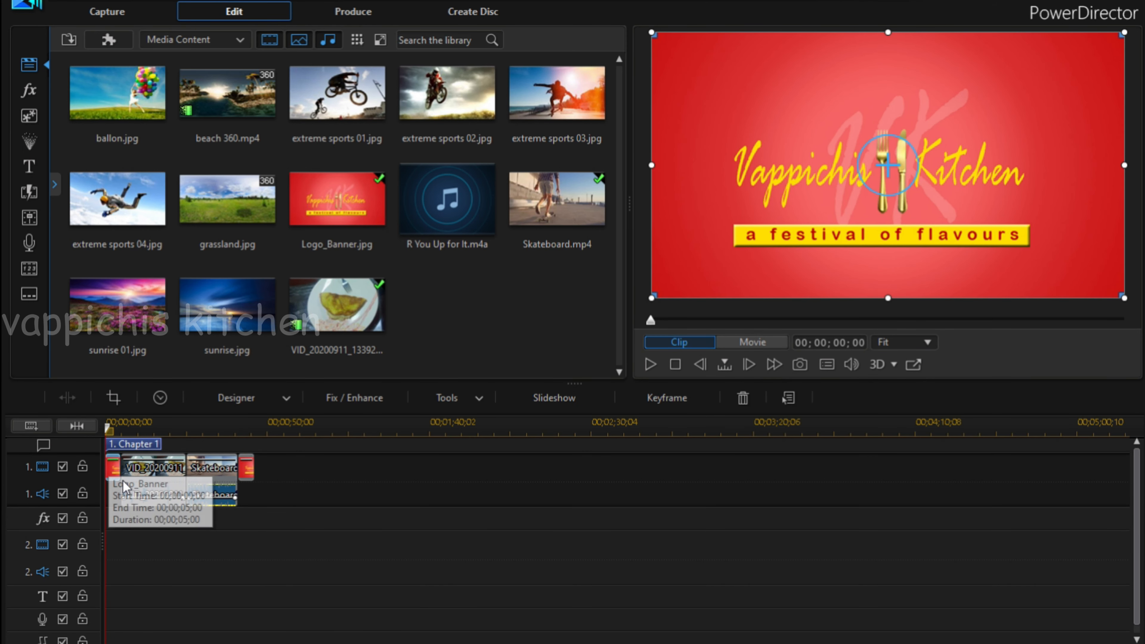
{"action": "left_click", "coordinate": [650, 364]}
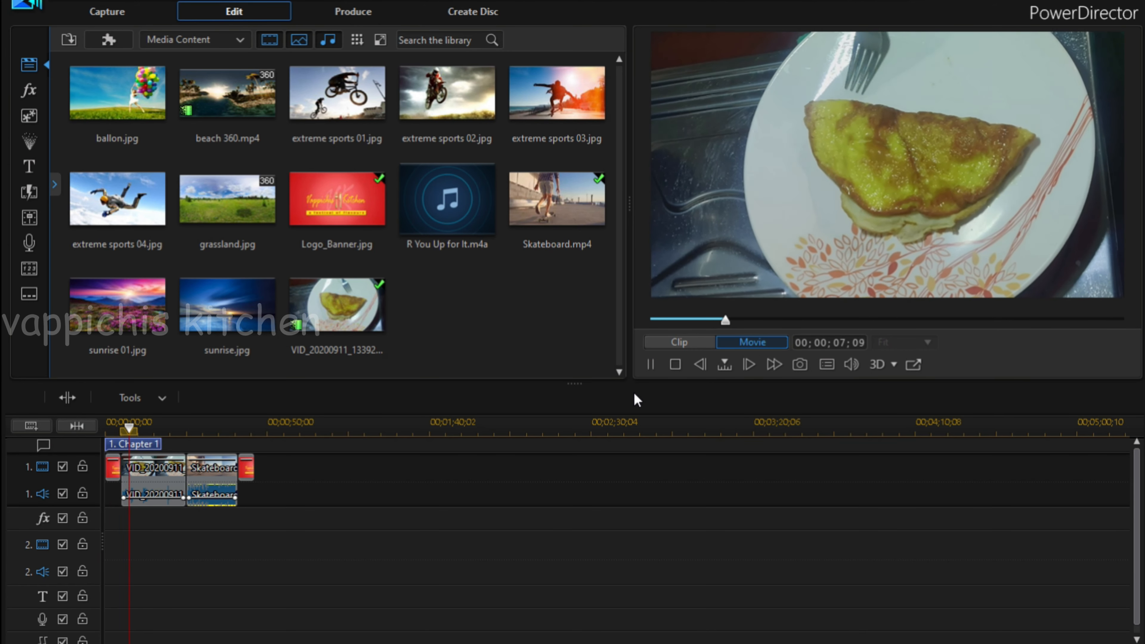
{"action": "left_click", "coordinate": [675, 364]}
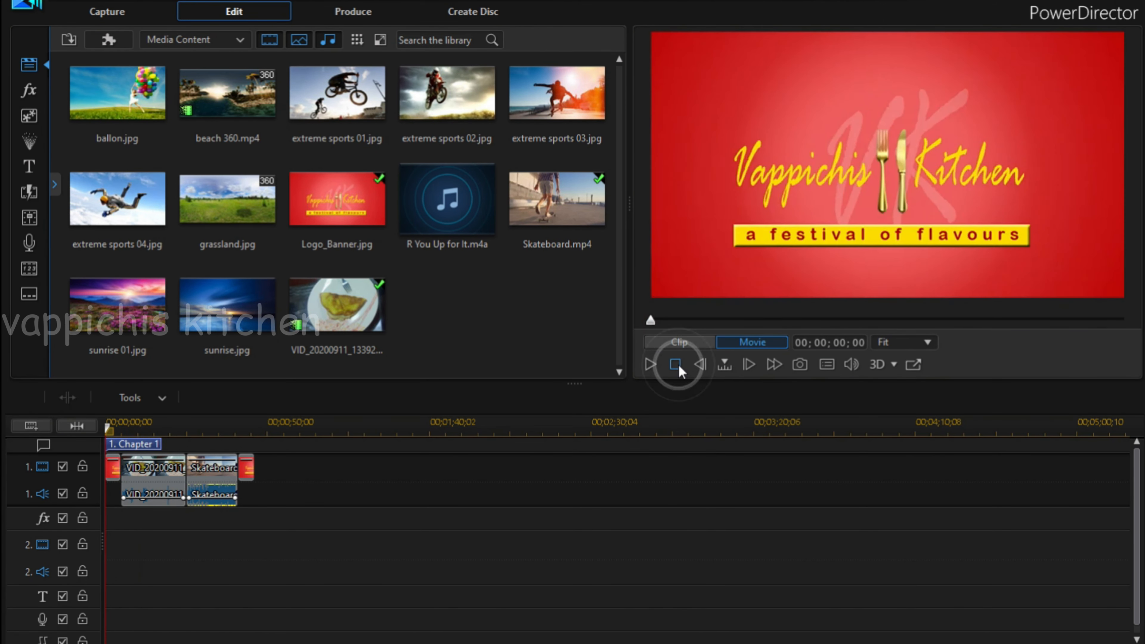
{"action": "left_click", "coordinate": [113, 467]}
{"action": "double_click", "coordinate": [113, 467]}
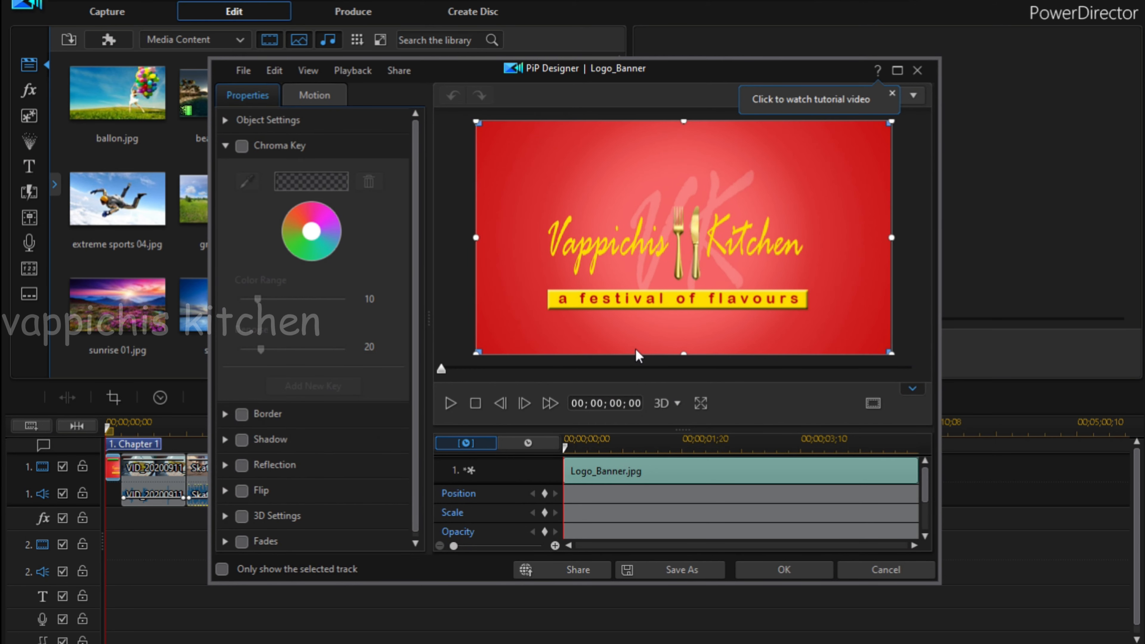
{"action": "left_click", "coordinate": [896, 570]}
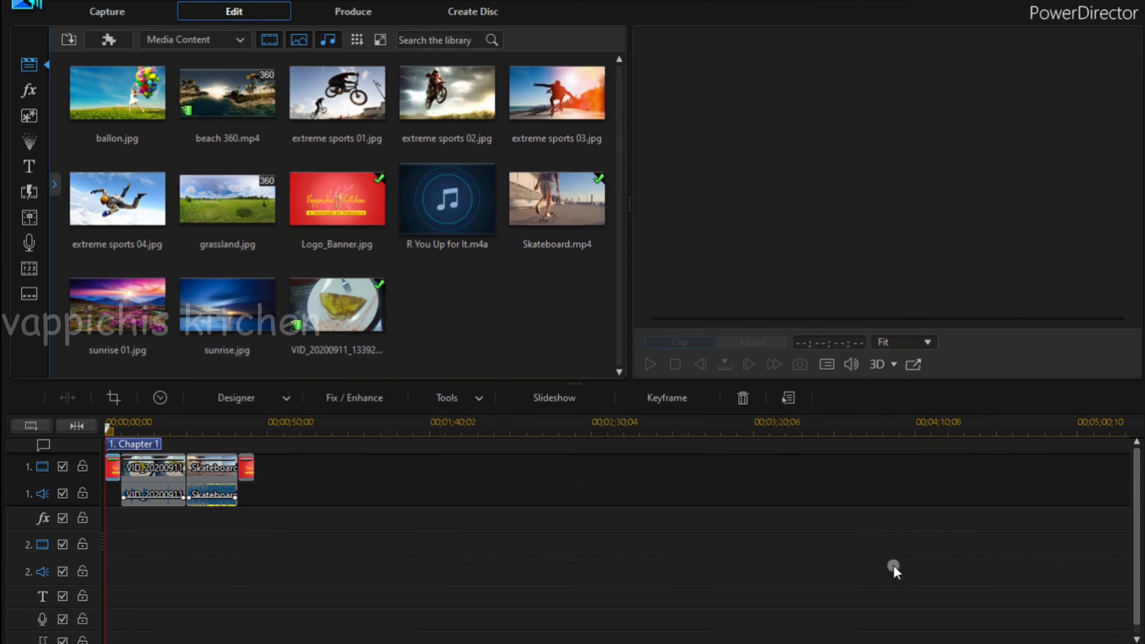
Open Pan & Zoom for the opening Logo_Banner clip and look through the available motion styles.
{"action": "right_click", "coordinate": [116, 472]}
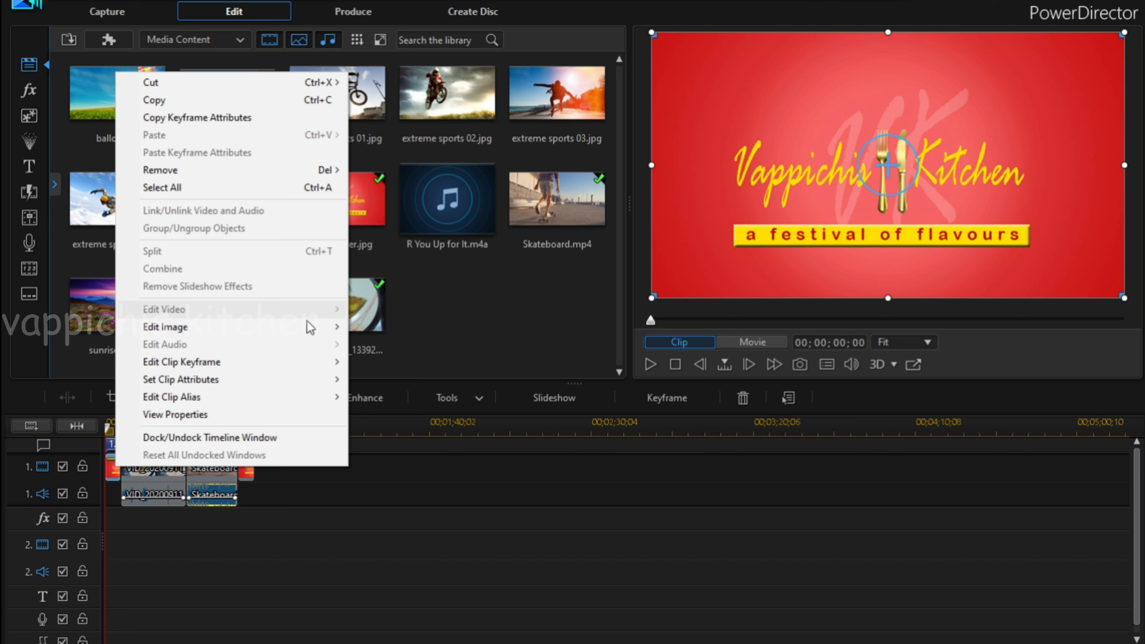
{"action": "mouse_move", "coordinate": [312, 327]}
{"action": "mouse_move", "coordinate": [413, 348]}
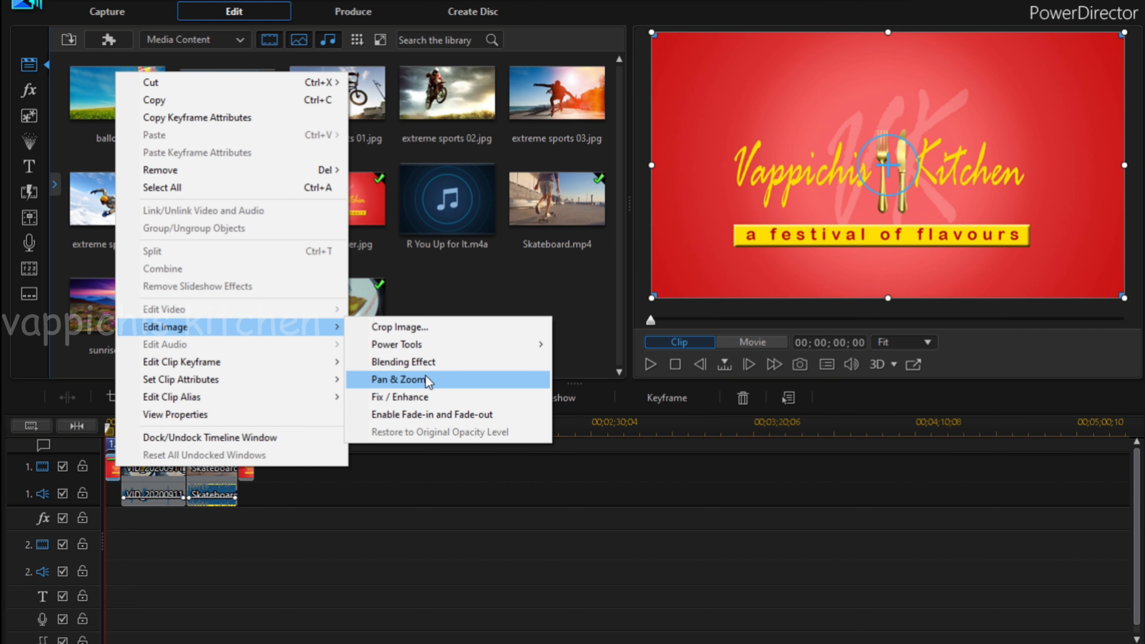
{"action": "left_click", "coordinate": [489, 381]}
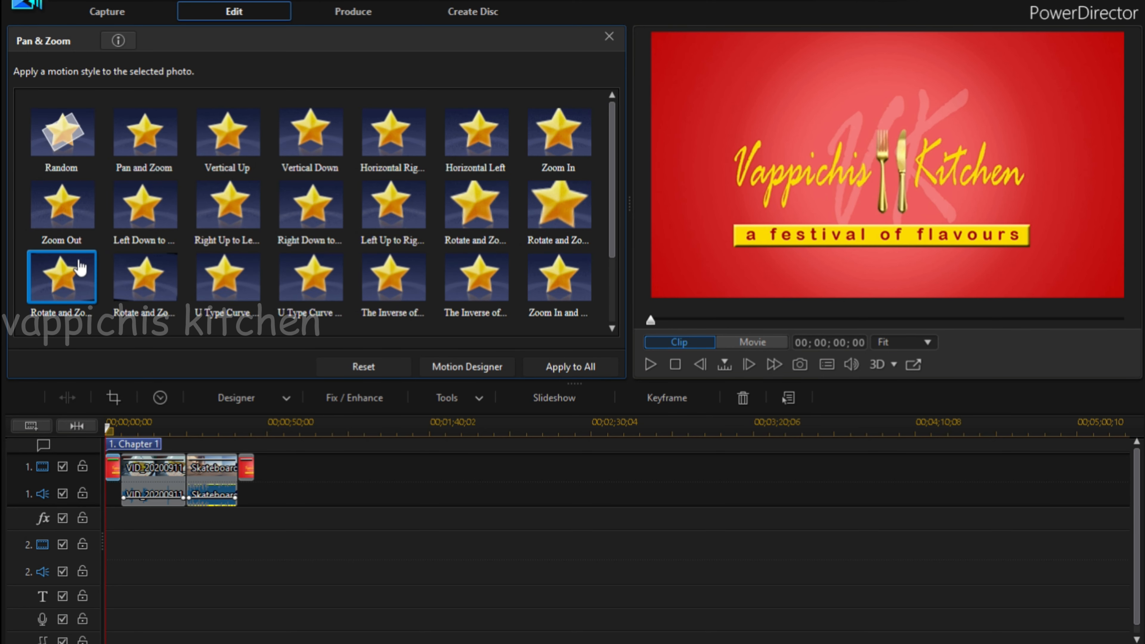
{"action": "scroll", "coordinate": [518, 181], "scroll_direction": "down", "scroll_amount": 1}
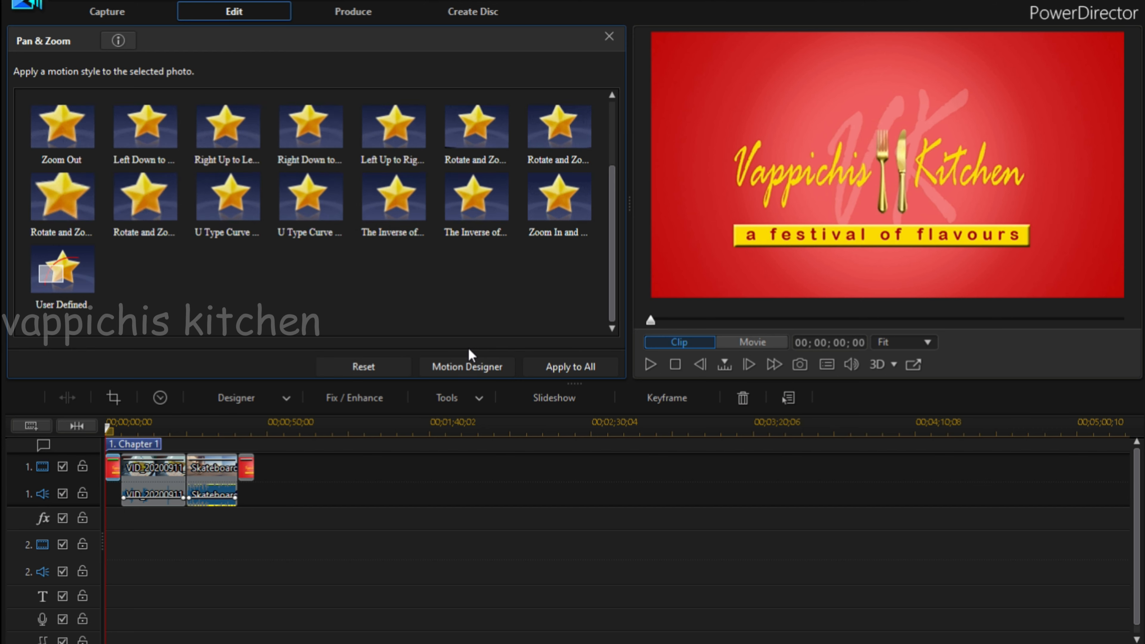
{"action": "scroll", "coordinate": [467, 347], "scroll_direction": "up", "scroll_amount": 1}
Try to open the Motion Designer for the opening Logo_Banner clip without choosing a motion style.
{"action": "left_click", "coordinate": [480, 364]}
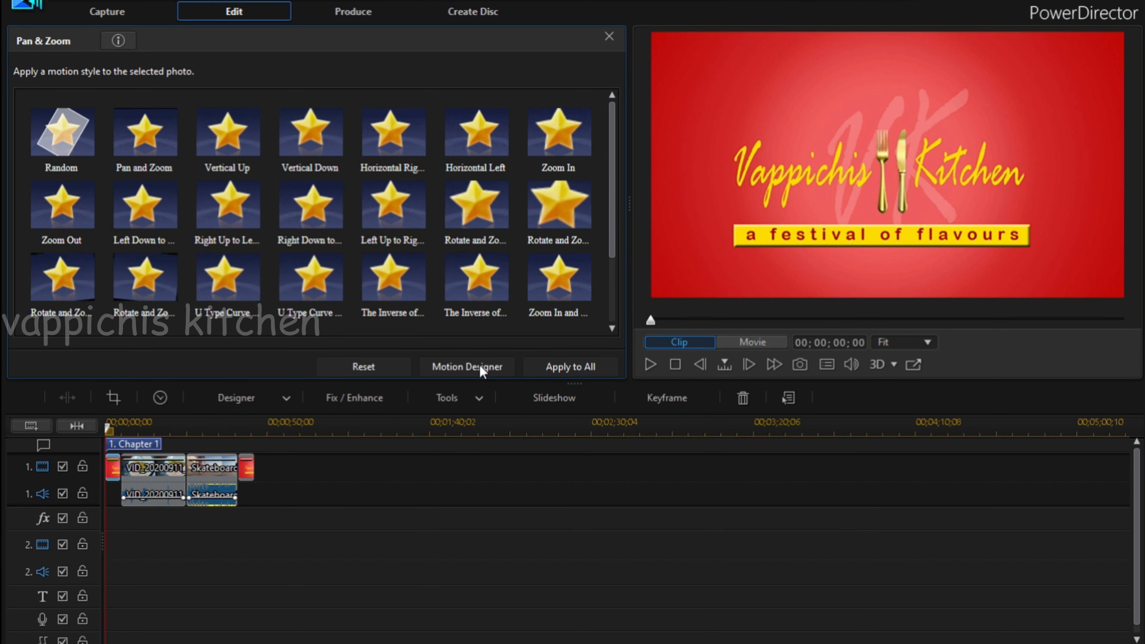
{"action": "left_click", "coordinate": [111, 467]}
{"action": "left_click", "coordinate": [457, 368]}
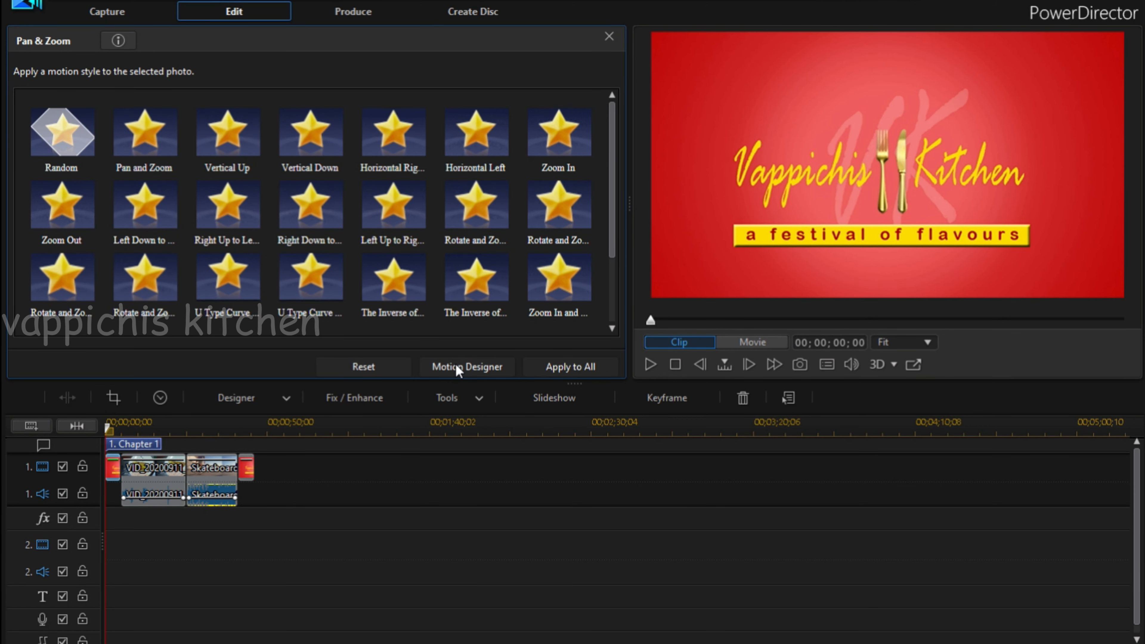
{"action": "scroll", "coordinate": [517, 299], "scroll_direction": "down", "scroll_amount": 2}
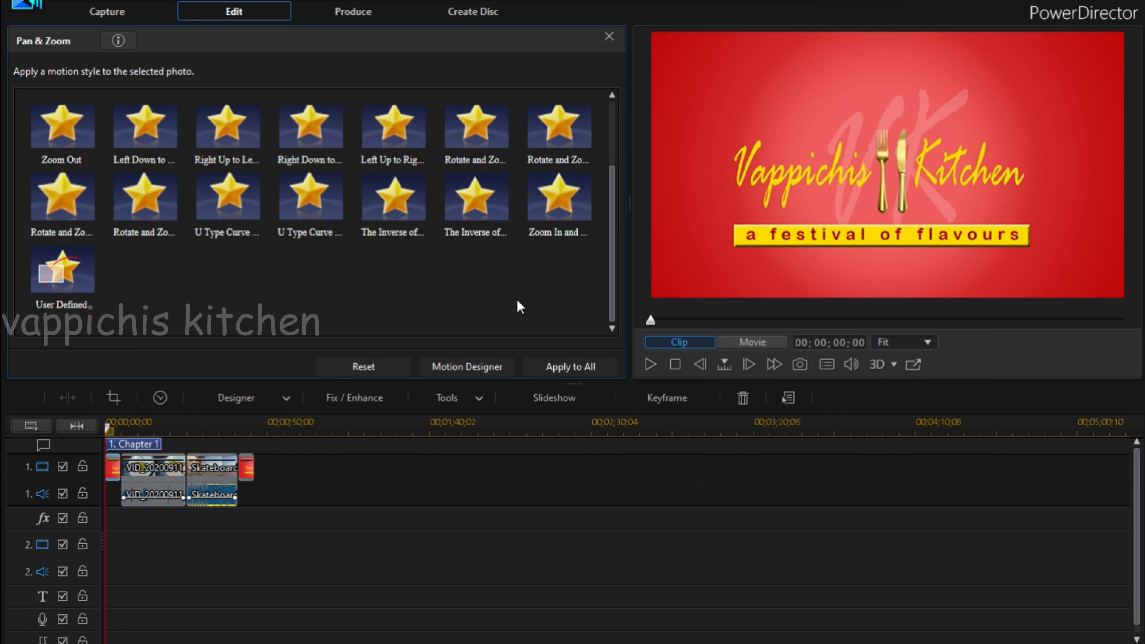
{"action": "scroll", "coordinate": [519, 316], "scroll_direction": "up", "scroll_amount": 2}
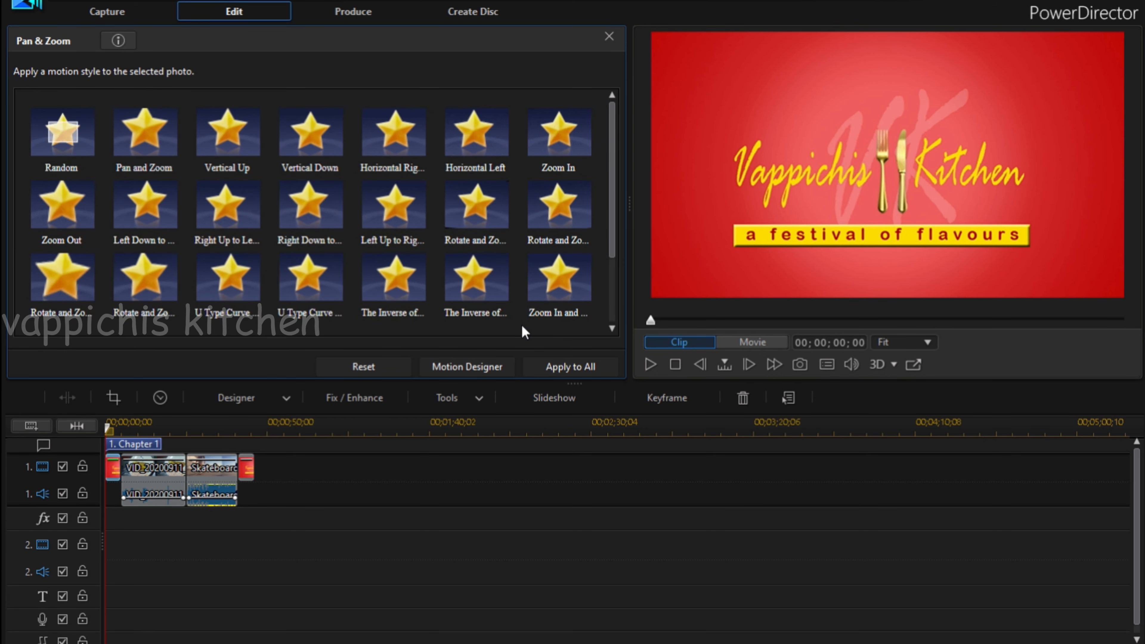
{"action": "left_click", "coordinate": [374, 373]}
{"action": "left_click", "coordinate": [447, 368]}
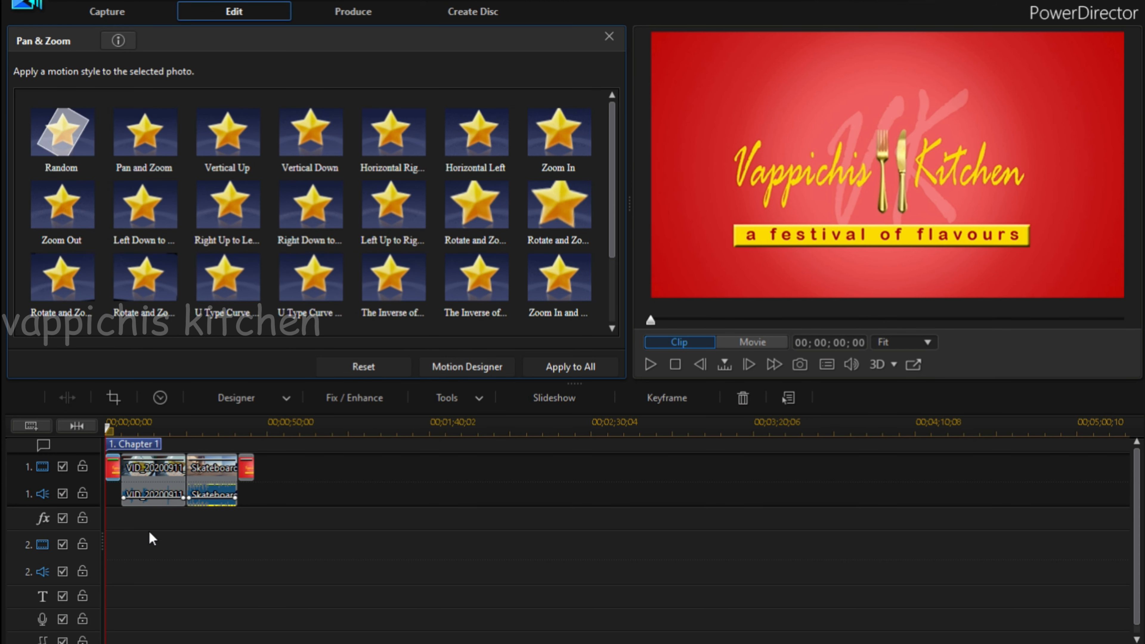
{"action": "left_click", "coordinate": [233, 594]}
Apply the Pan and Zoom motion style to the opening Logo_Banner clip.
{"action": "left_click", "coordinate": [116, 478]}
{"action": "right_click", "coordinate": [116, 478]}
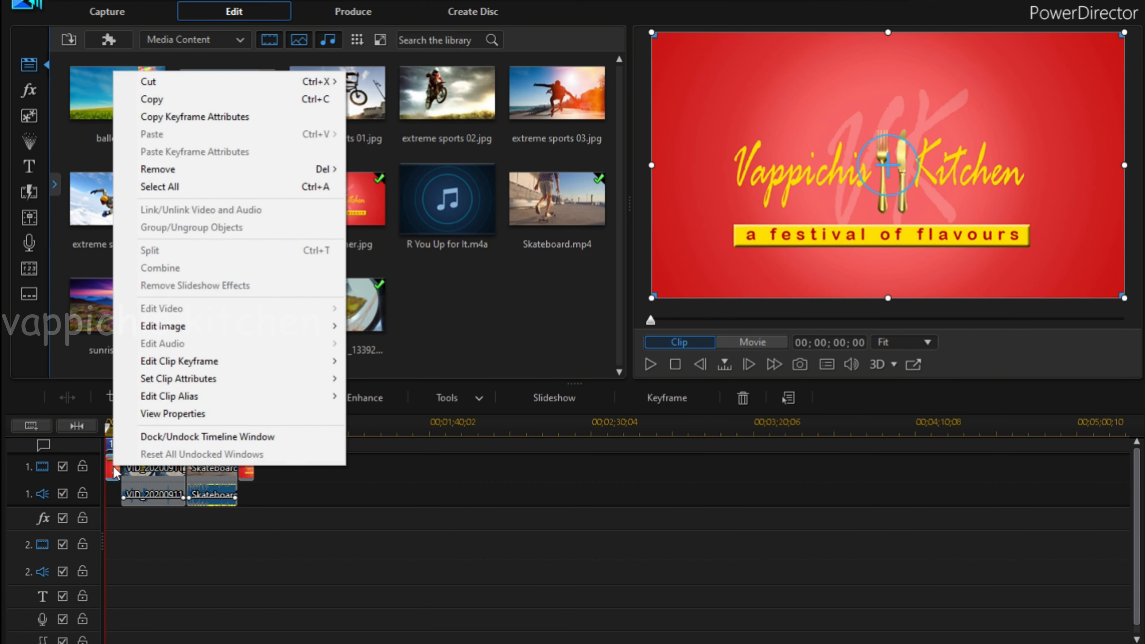
{"action": "mouse_move", "coordinate": [255, 326]}
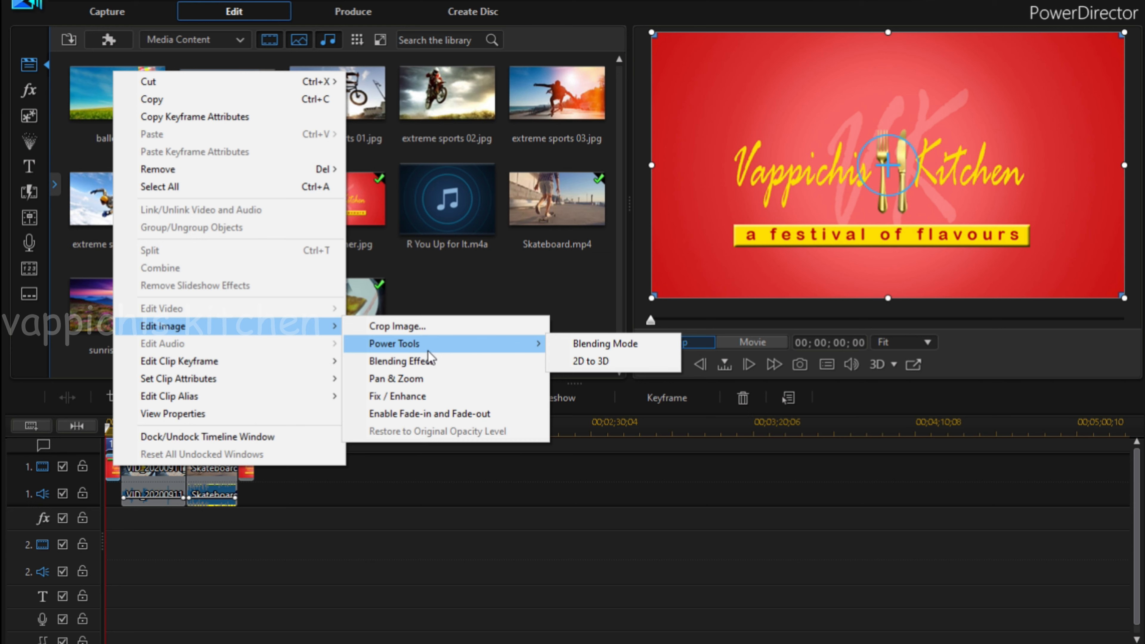
{"action": "left_click", "coordinate": [447, 379]}
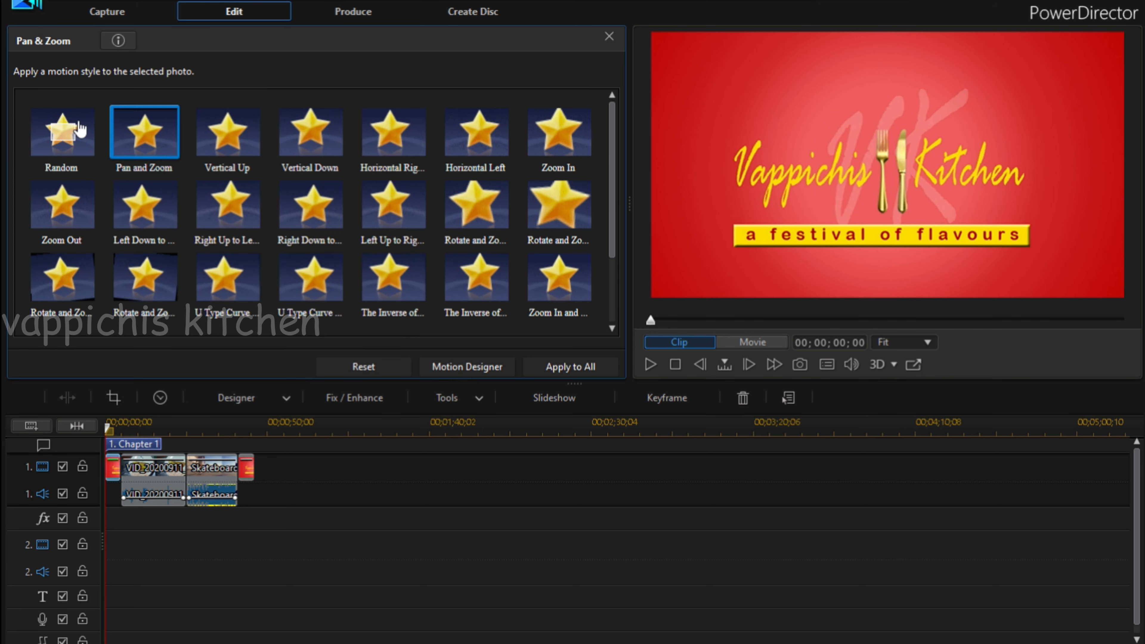
{"action": "left_click", "coordinate": [143, 133]}
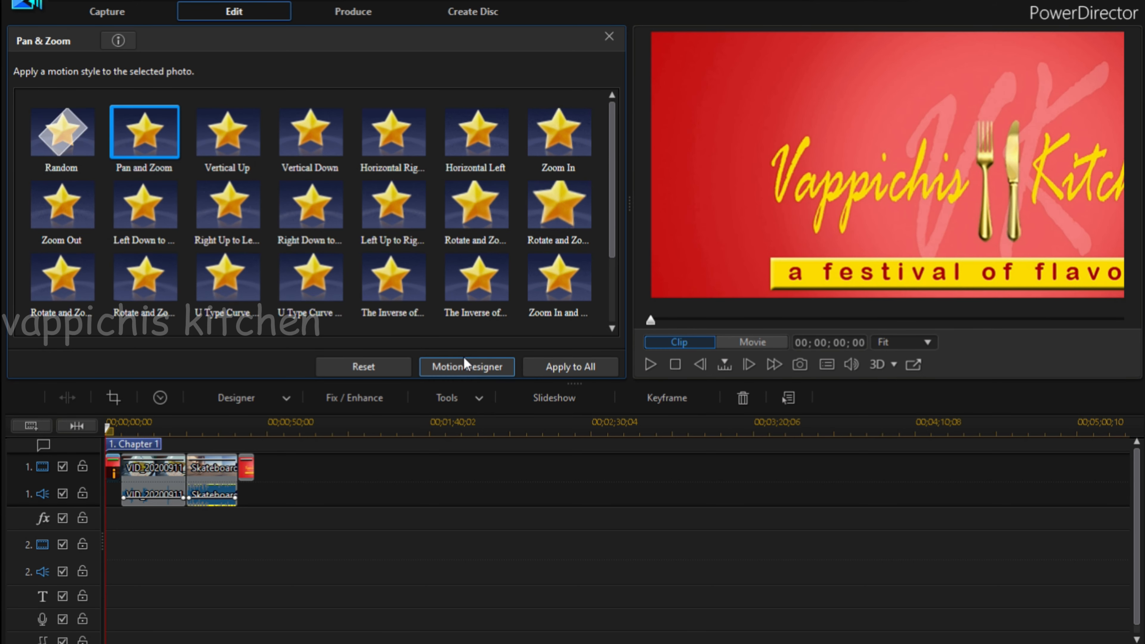
Centre the opening Logo_Banner clip's starting motion frame at X 0.485, Y 0.500 in the Motion Designer and enlarge it to 0.970 scale.
{"action": "left_click", "coordinate": [467, 366]}
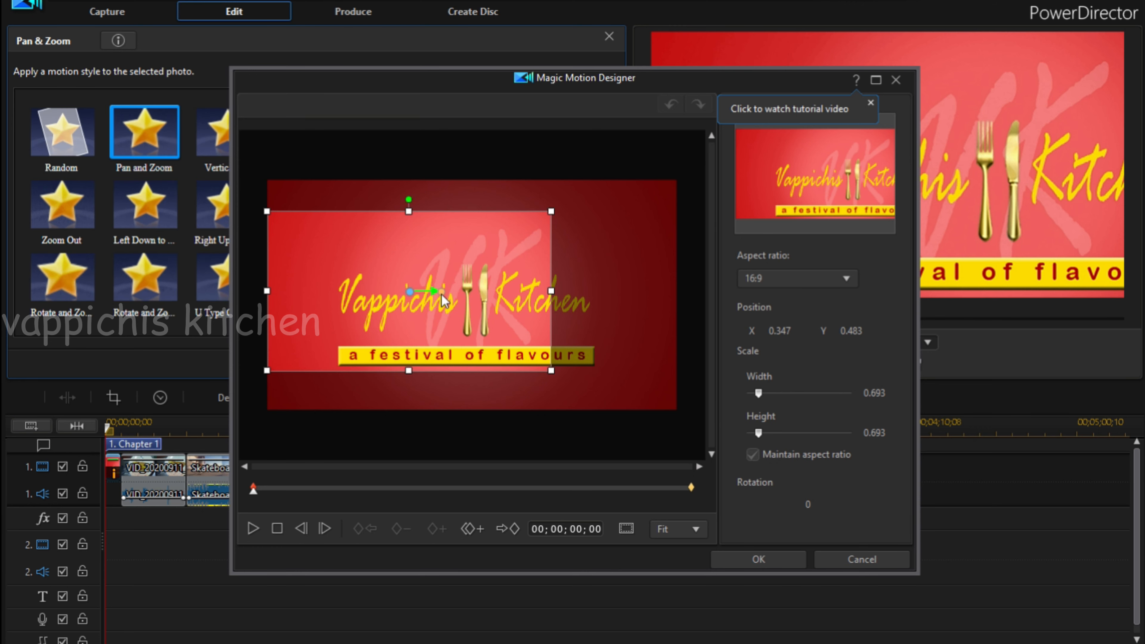
{"action": "left_click_drag", "start_coordinate": [442, 294], "coordinate": [467, 297]}
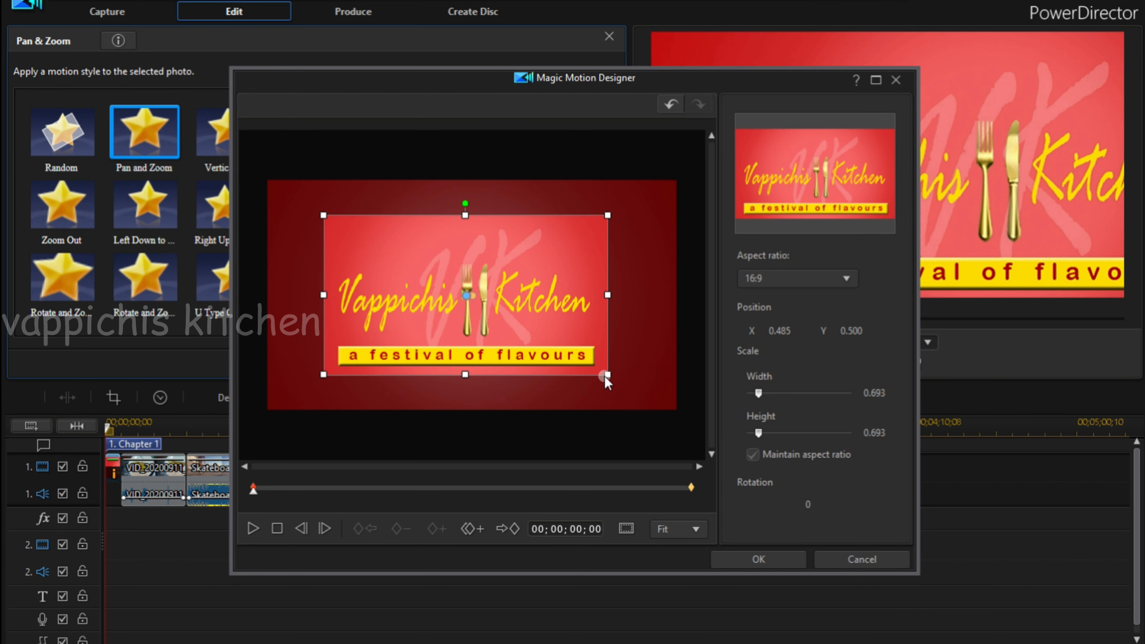
{"action": "left_click_drag", "start_coordinate": [607, 374], "coordinate": [634, 412]}
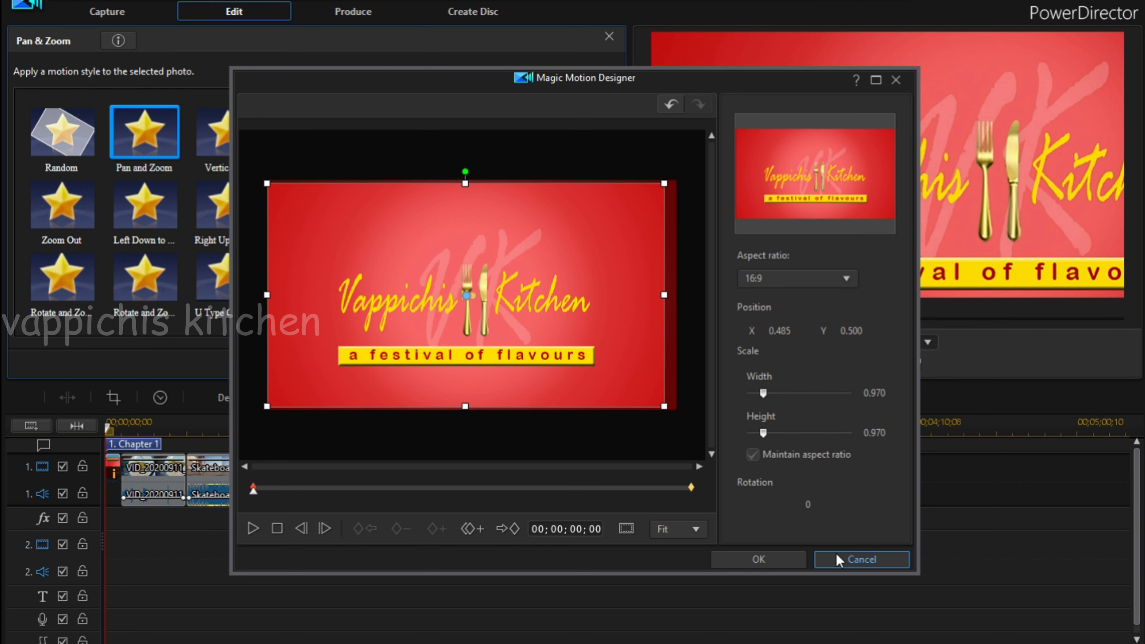
{"action": "left_click", "coordinate": [251, 530]}
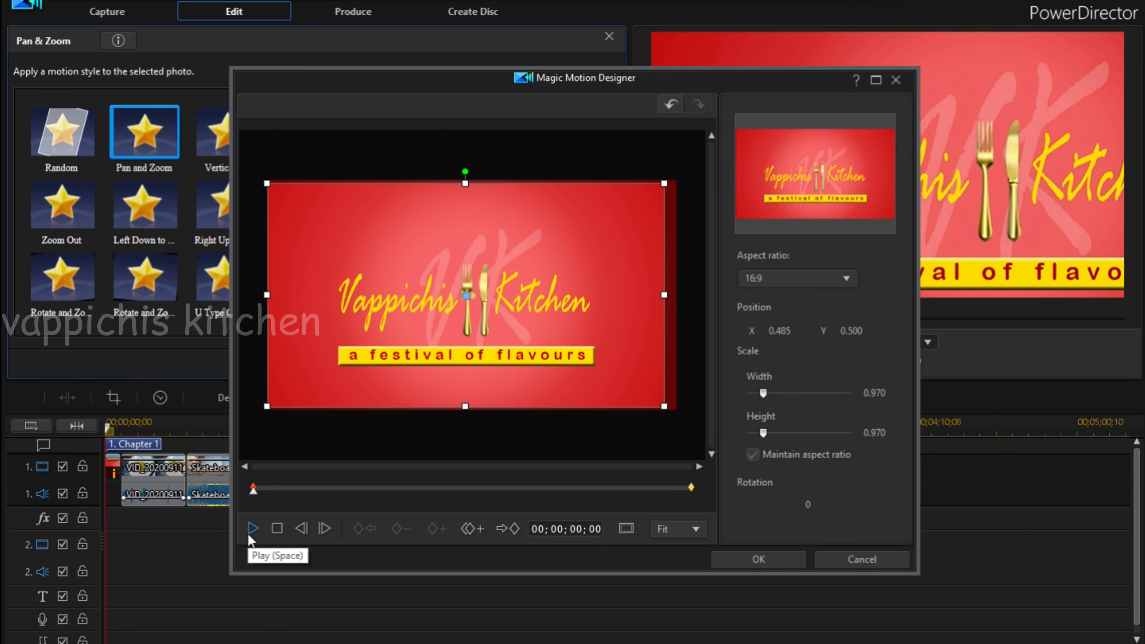
{"action": "left_click", "coordinate": [801, 559]}
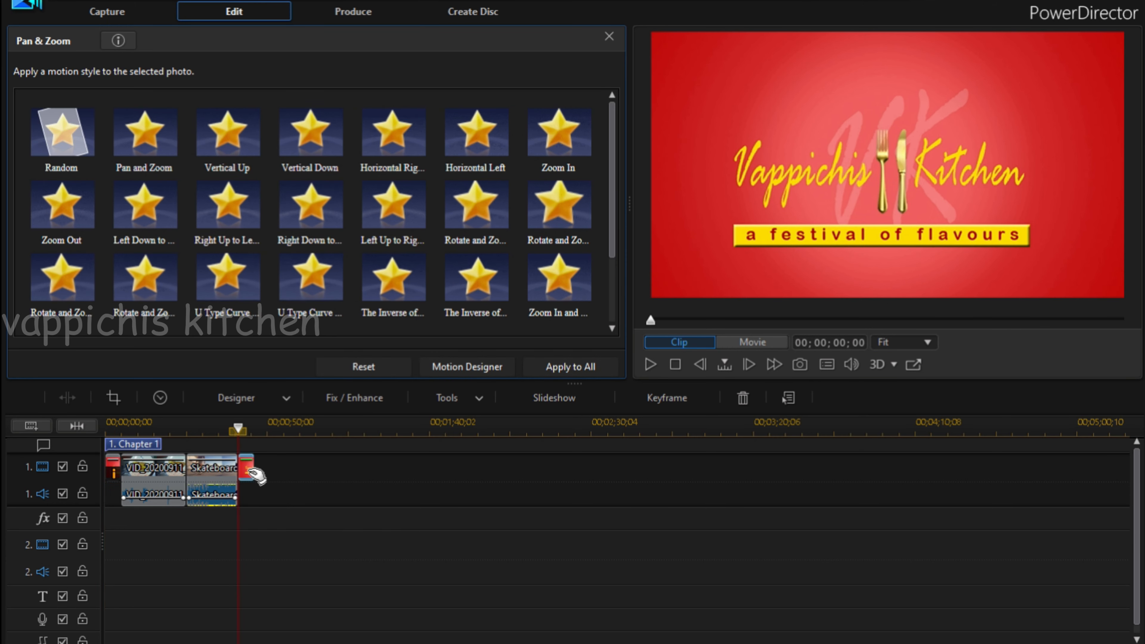
Replace the closing Logo_Banner clip after the Skateboard video with a copy of the opening Logo_Banner clip.
{"action": "key", "text": "Delete"}
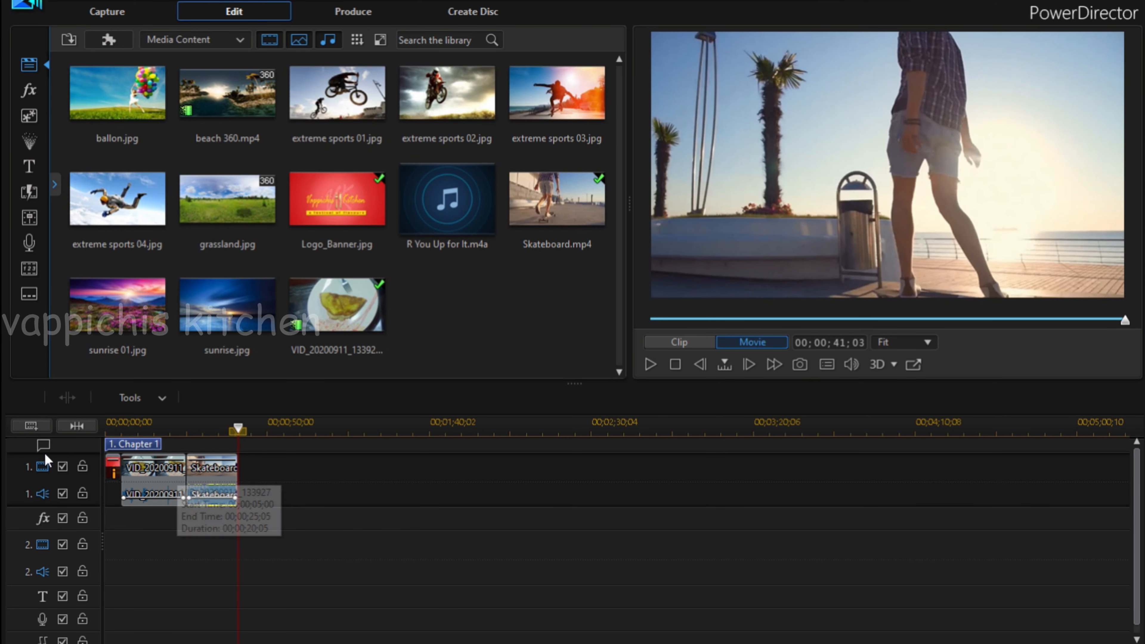
{"action": "left_click", "coordinate": [114, 466]}
{"action": "right_click", "coordinate": [115, 469]}
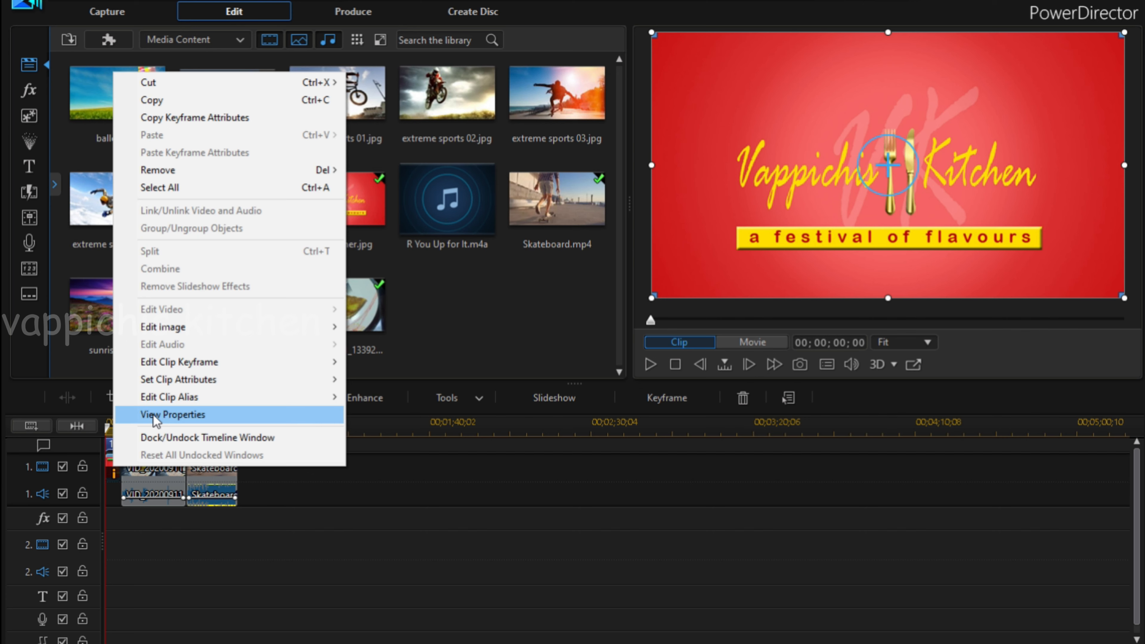
{"action": "left_click", "coordinate": [238, 100]}
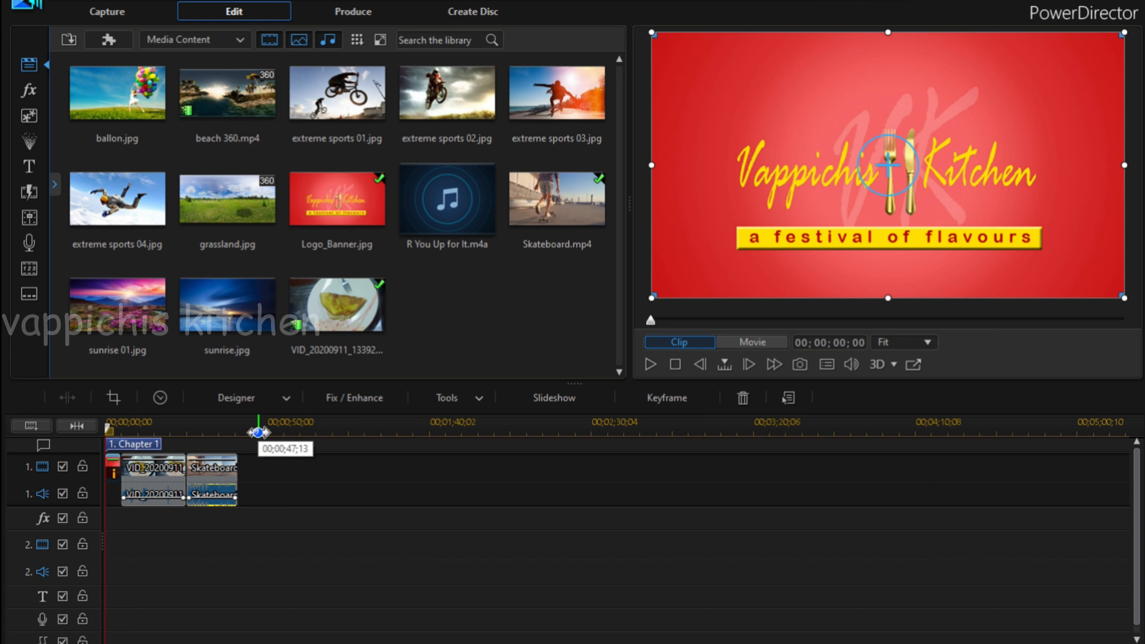
{"action": "left_click", "coordinate": [257, 430]}
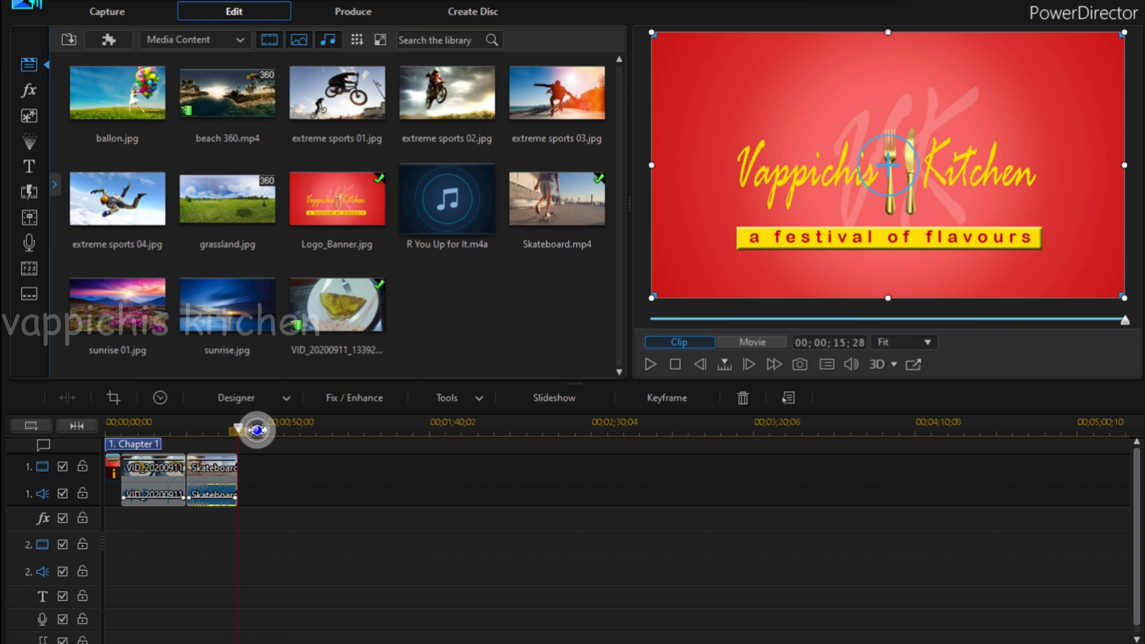
{"action": "right_click", "coordinate": [263, 471]}
{"action": "left_click", "coordinate": [371, 151]}
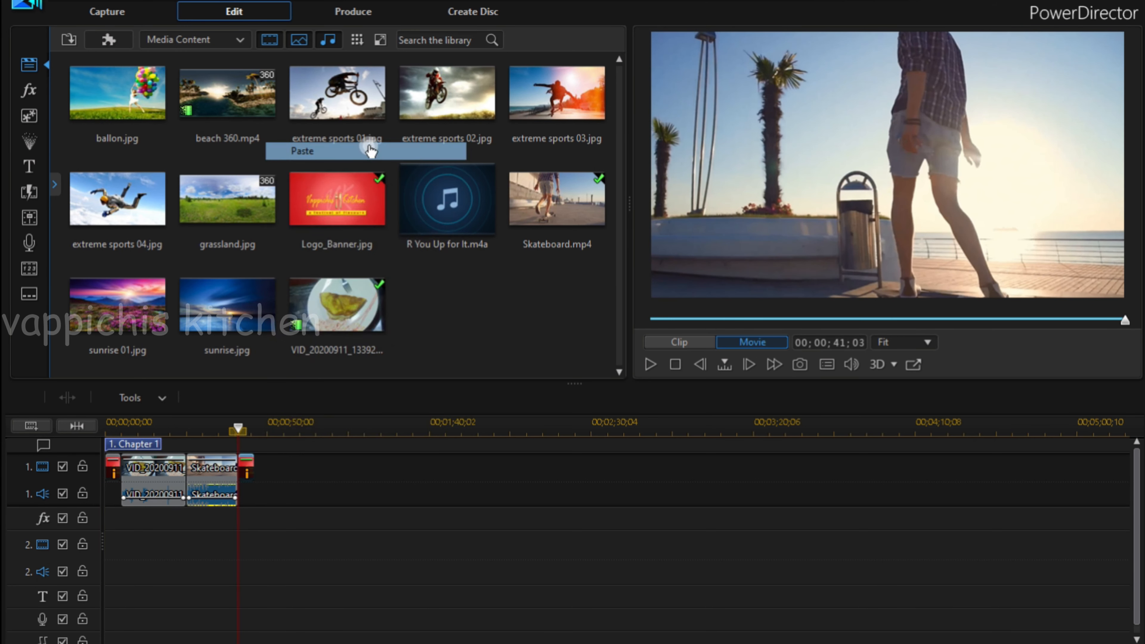
{"action": "left_click", "coordinate": [365, 141]}
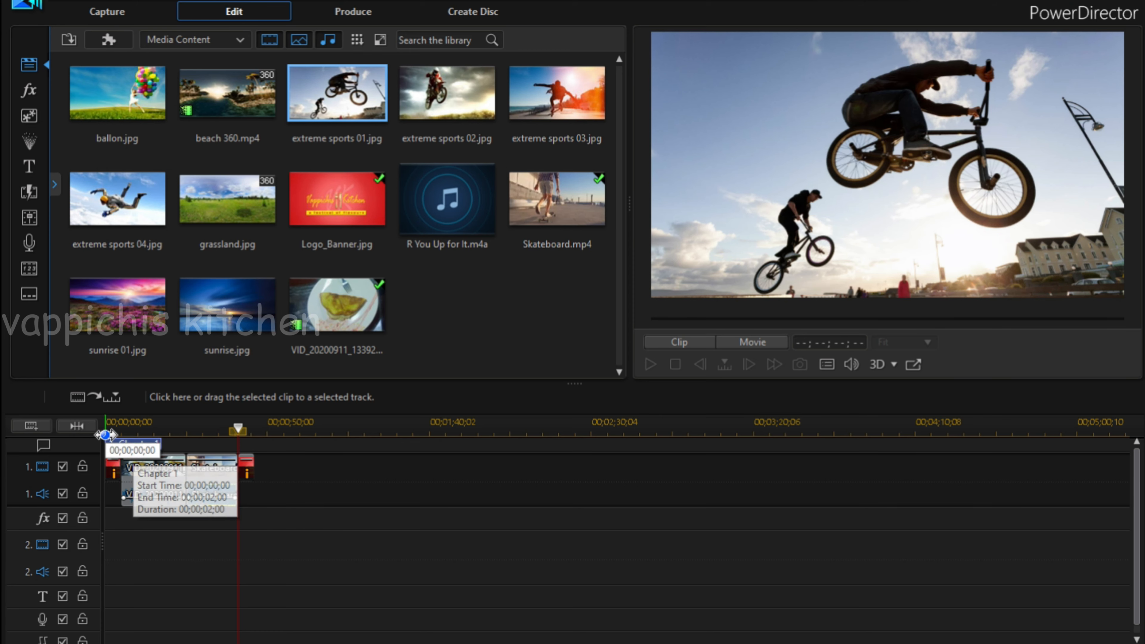
Preview the movie from its beginning through the opening logo into the omelette video, and stop playback.
{"action": "left_click", "coordinate": [112, 426]}
{"action": "left_click_drag", "start_coordinate": [112, 427], "coordinate": [108, 427]}
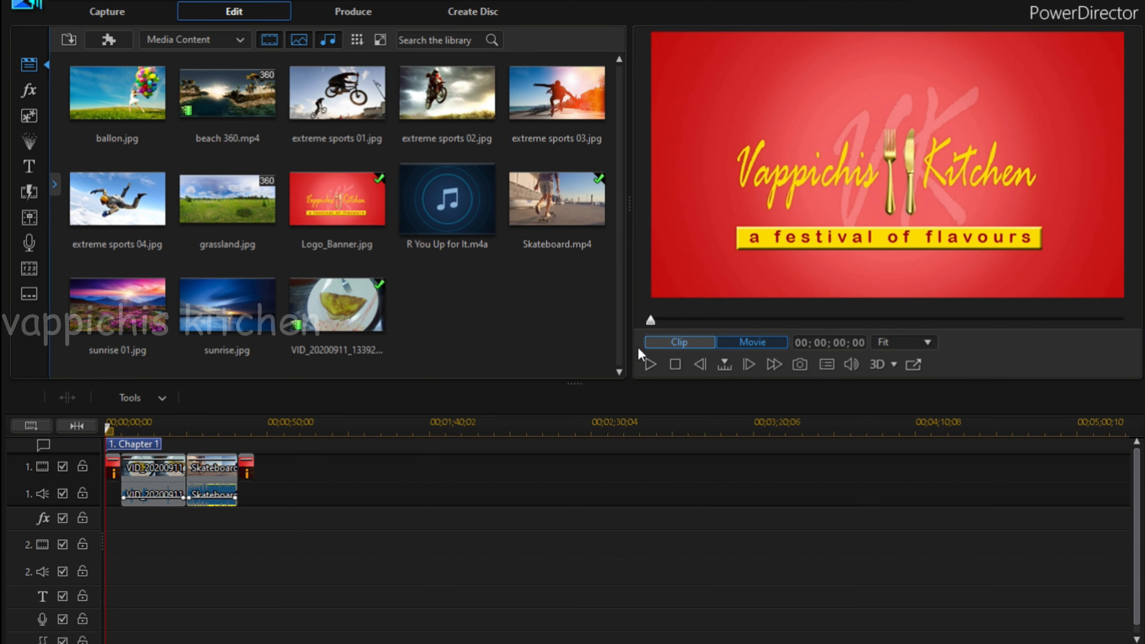
{"action": "left_click", "coordinate": [650, 364]}
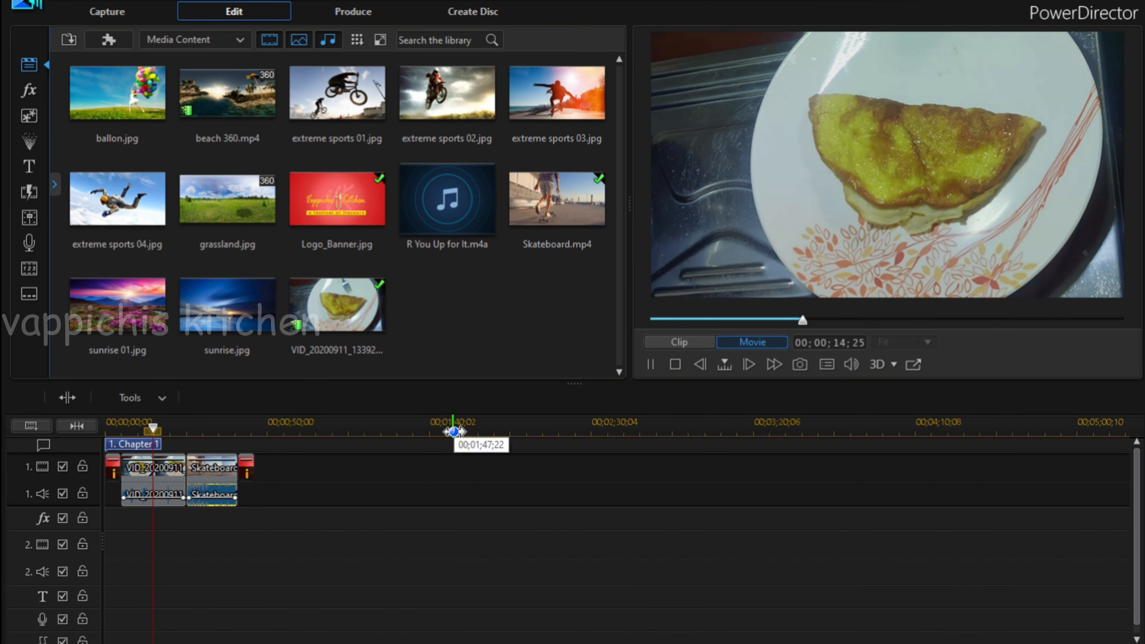
{"action": "left_click", "coordinate": [676, 364]}
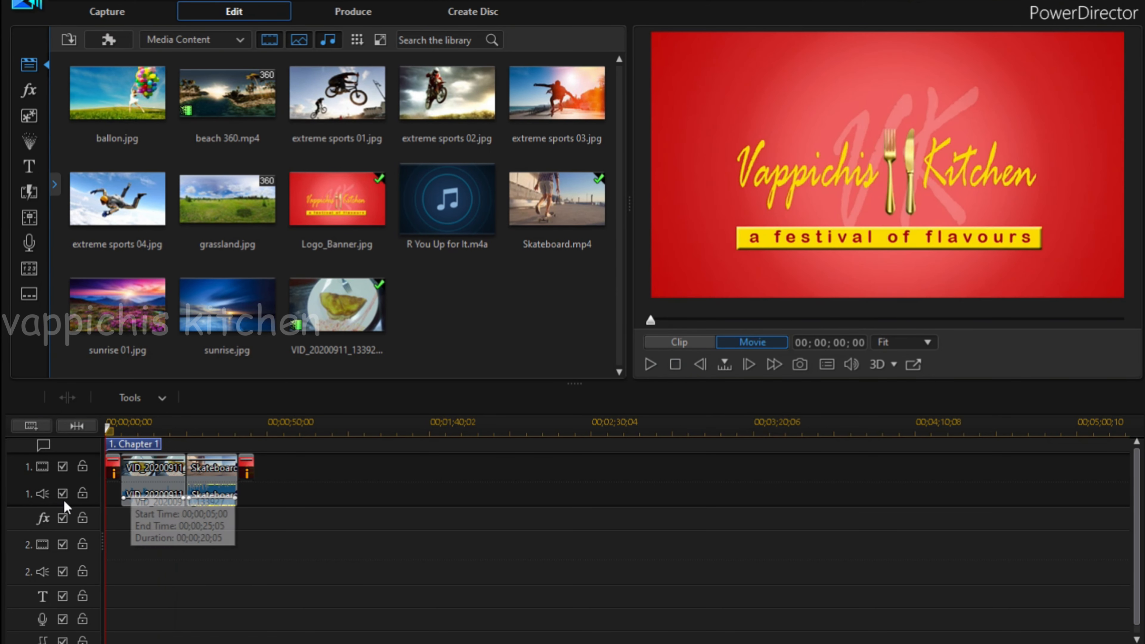
Open the Video Speed Designer for the omelette clip VID_20200911_133927 and preview the entire clip with a speed multiplier of 23.640.
{"action": "left_click", "coordinate": [167, 477]}
{"action": "right_click", "coordinate": [166, 472]}
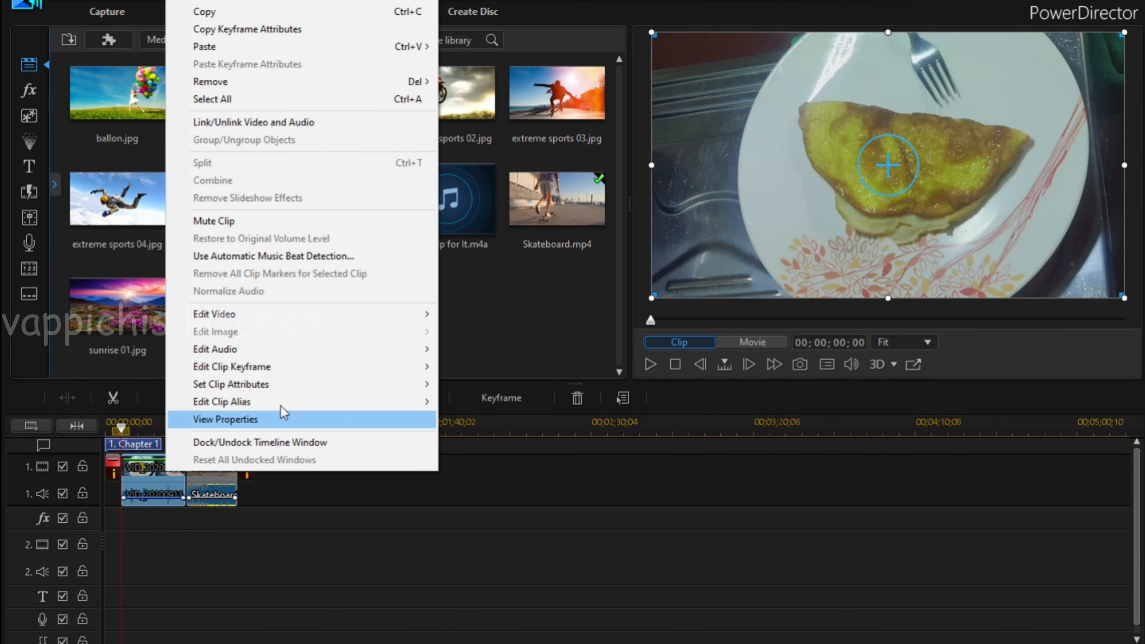
{"action": "mouse_move", "coordinate": [341, 323]}
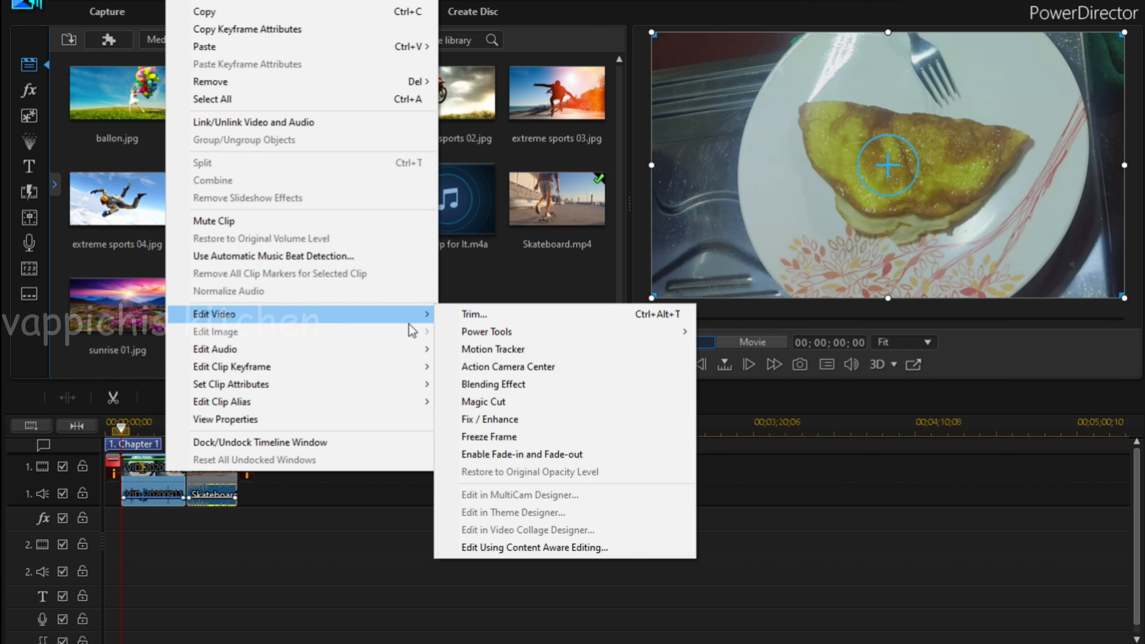
{"action": "mouse_move", "coordinate": [557, 334]}
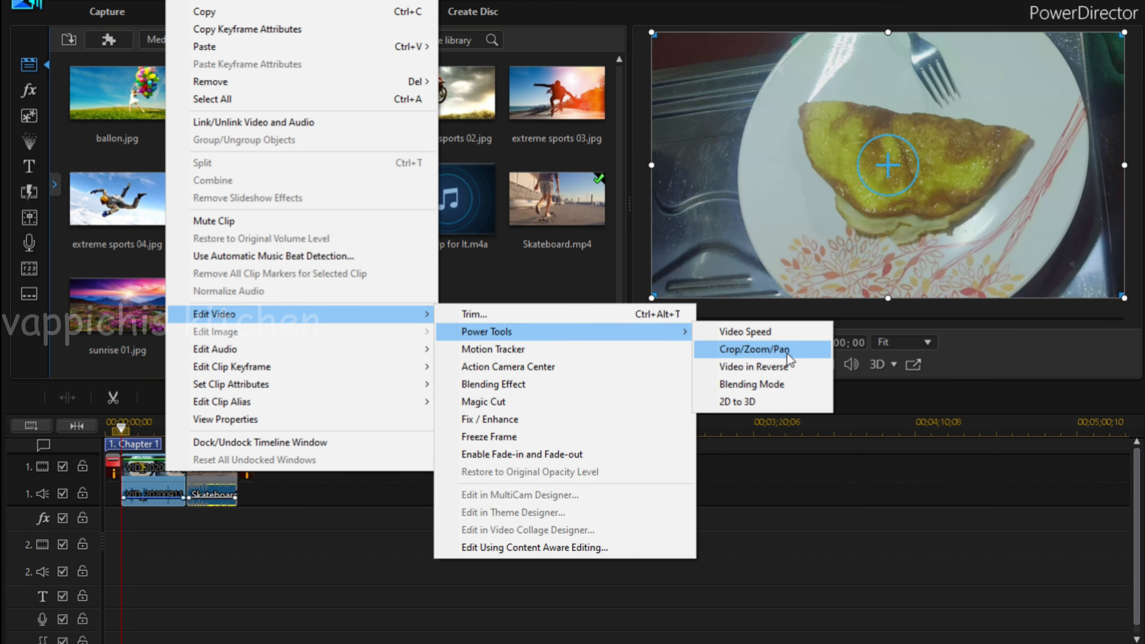
{"action": "left_click", "coordinate": [784, 332]}
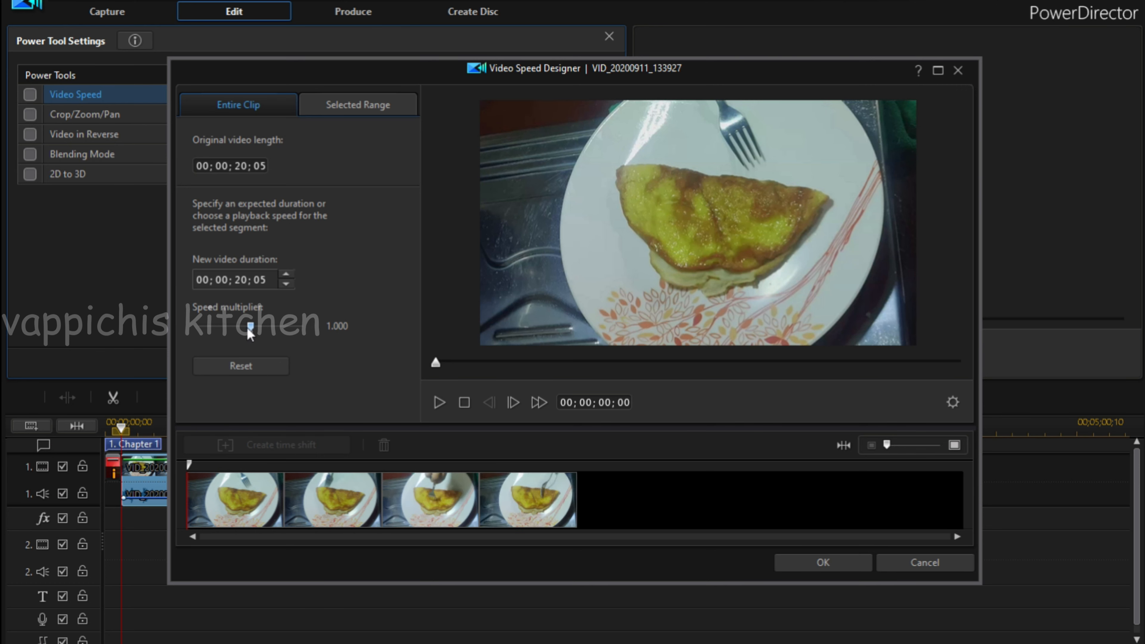
{"action": "left_click_drag", "start_coordinate": [269, 331], "coordinate": [279, 332]}
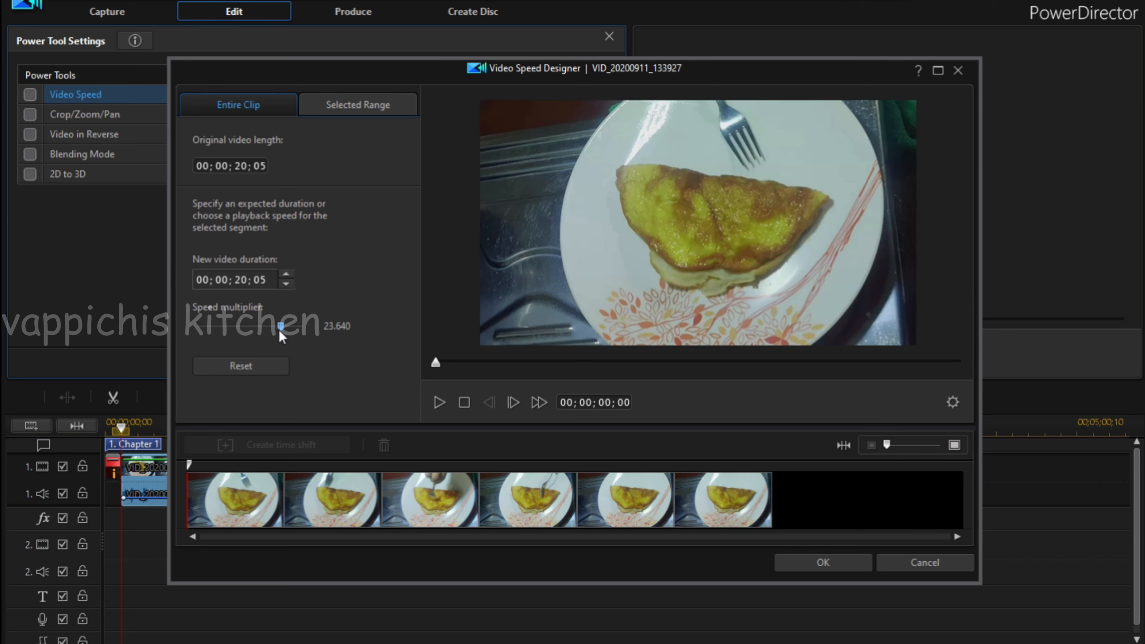
{"action": "left_click", "coordinate": [440, 400]}
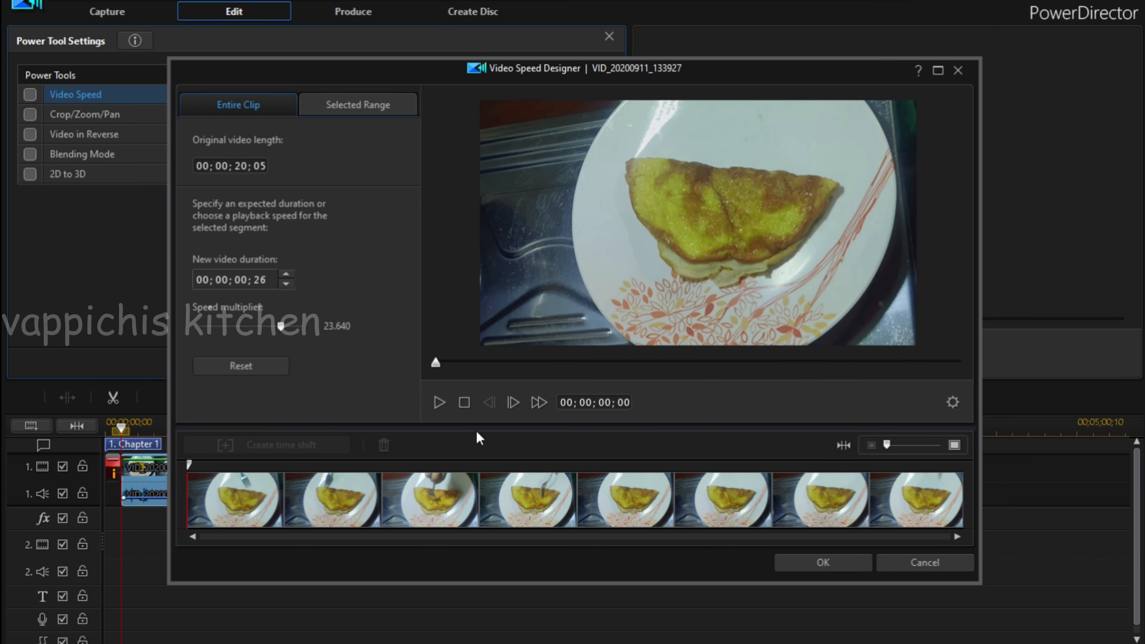
Lower the omelette clip's speed multiplier to a slight speed-up and apply it to the entire clip.
{"action": "left_click_drag", "start_coordinate": [280, 329], "coordinate": [256, 328]}
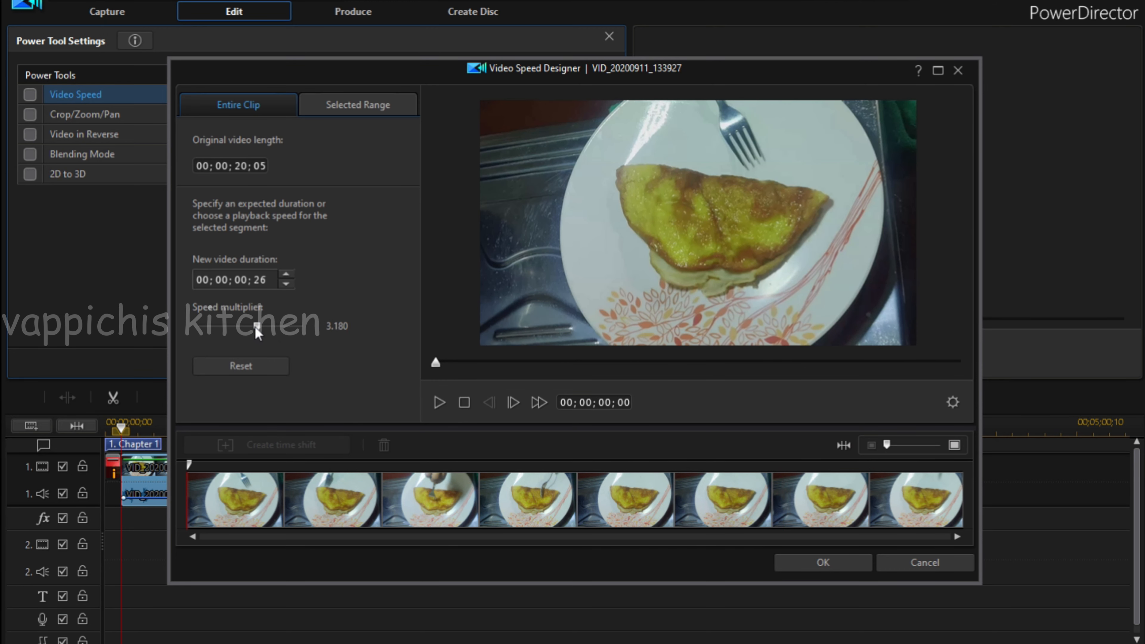
{"action": "double_click", "coordinate": [348, 325]}
{"action": "left_click", "coordinate": [821, 562]}
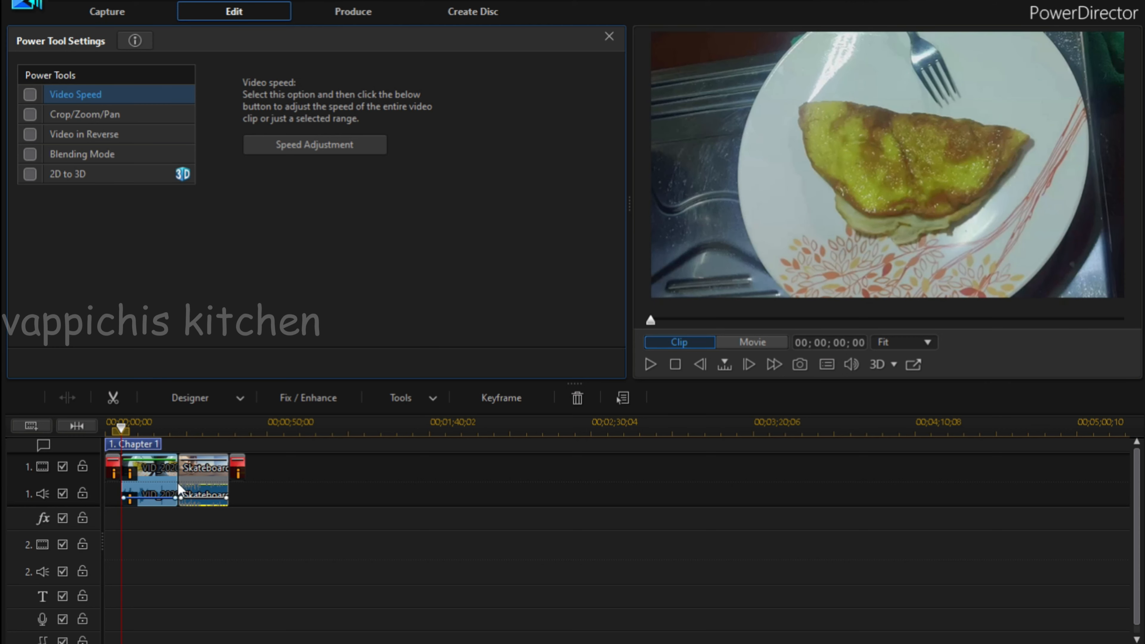
View the Skateboard clip's settings in the Video Speed Designer and accept them with the speed multiplier at 1.000.
{"action": "left_click", "coordinate": [207, 477]}
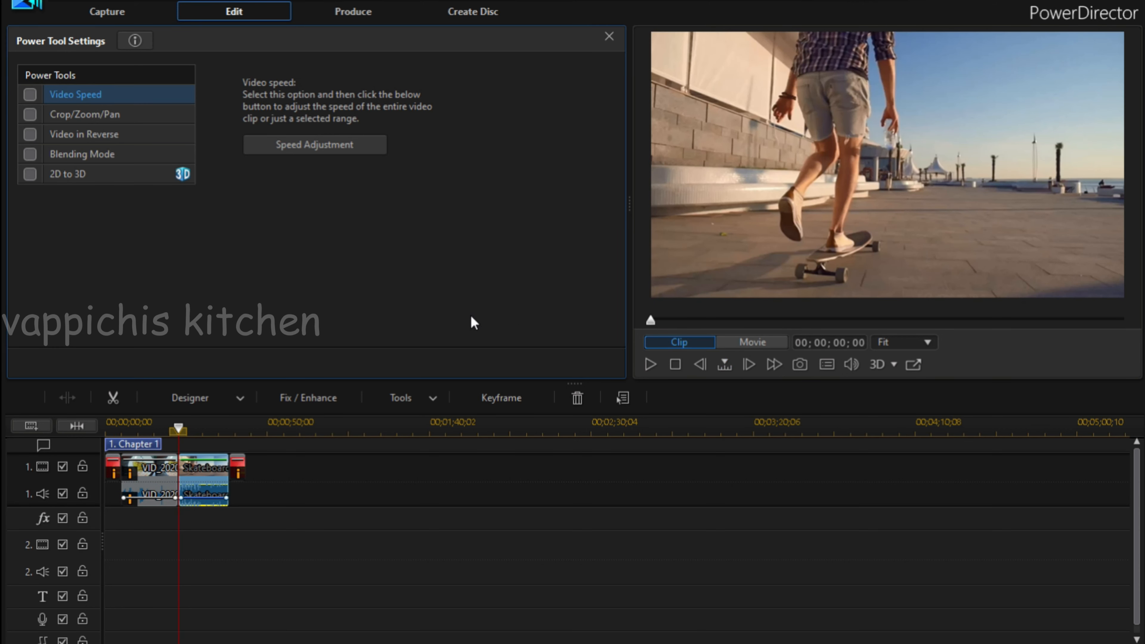
{"action": "right_click", "coordinate": [207, 472]}
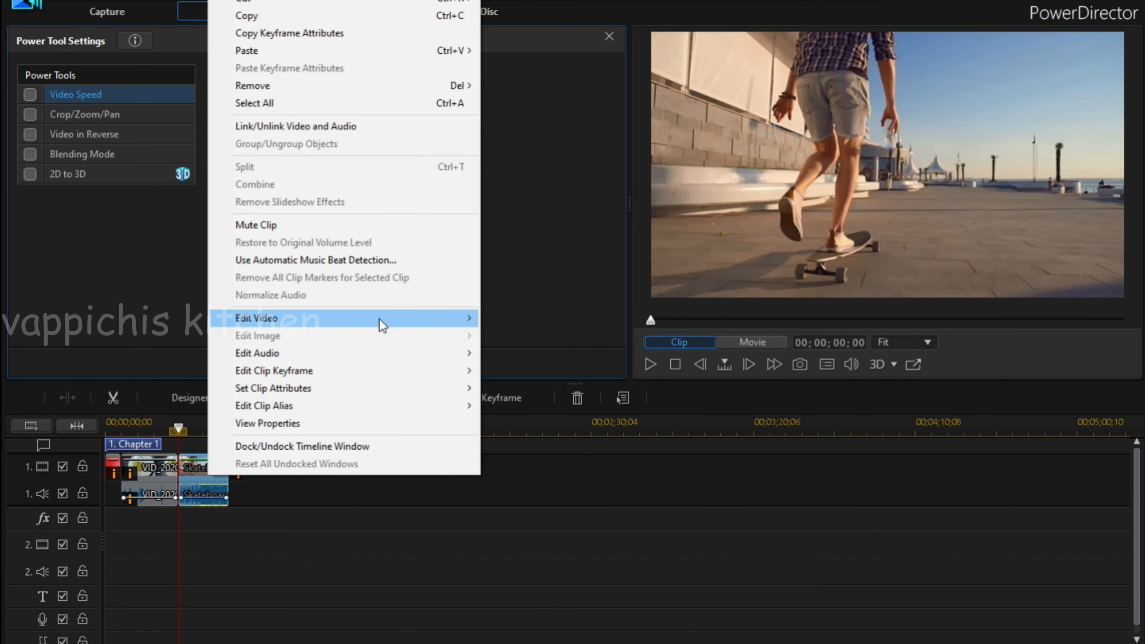
{"action": "left_click", "coordinate": [380, 318]}
{"action": "mouse_move", "coordinate": [645, 328]}
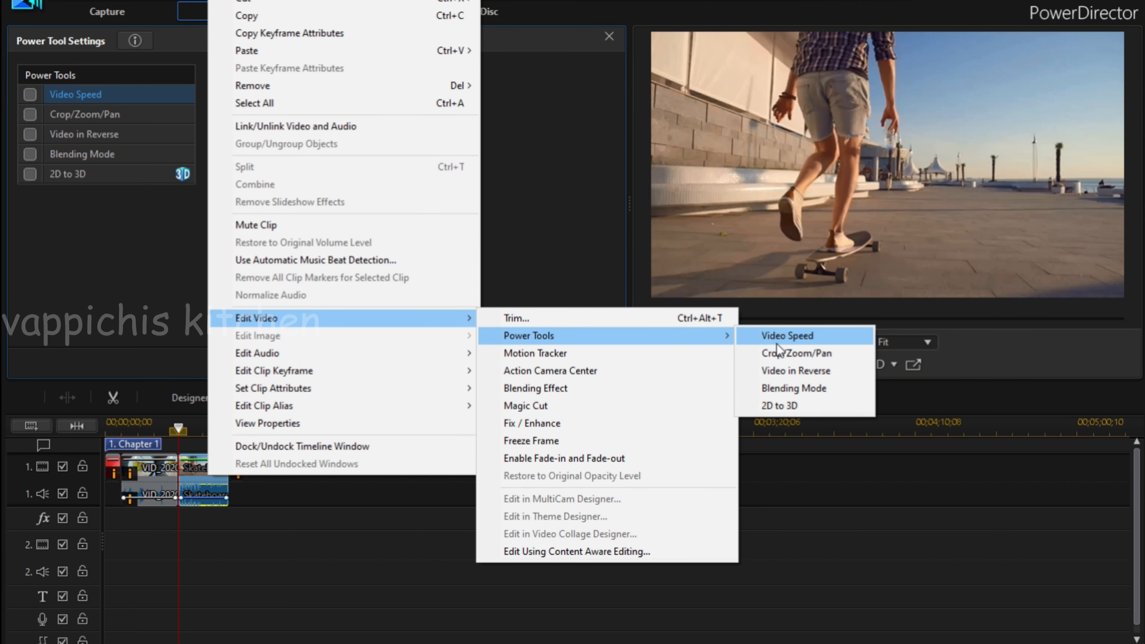
{"action": "left_click", "coordinate": [790, 337]}
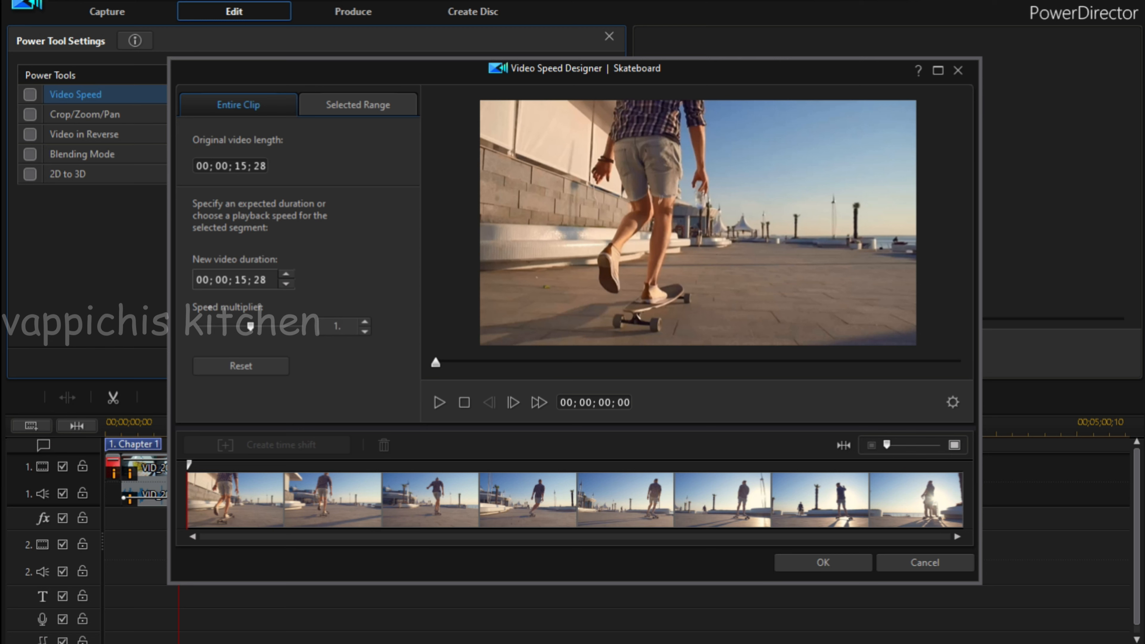
{"action": "left_click", "coordinate": [815, 560]}
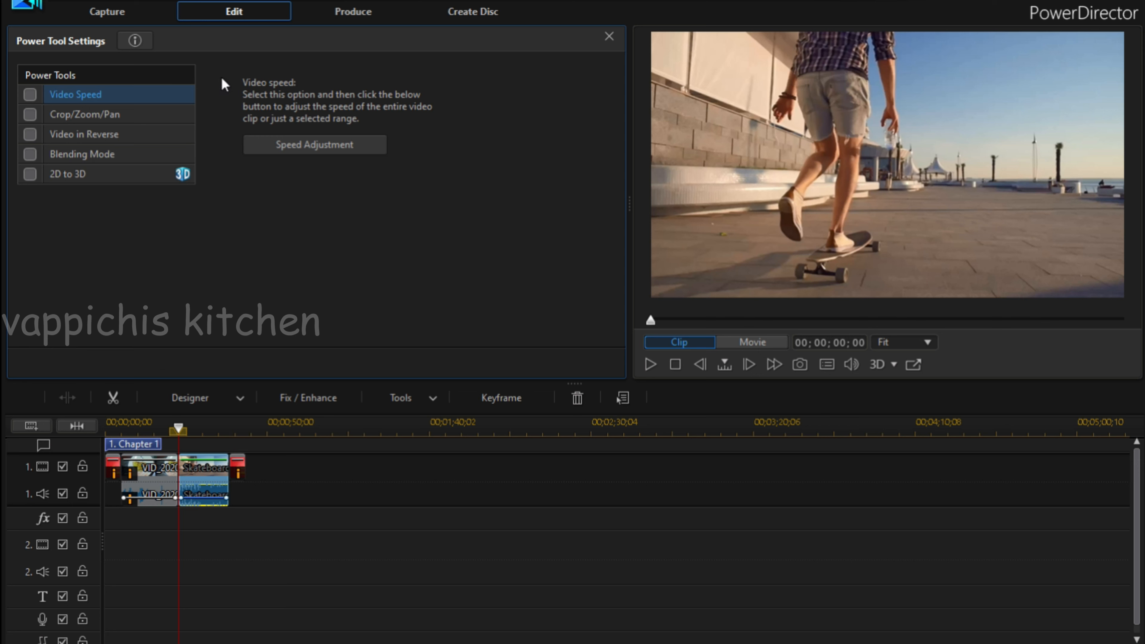
Look at the Capture workspace, return to editing, and view the Video Overlay (PiP Objects) library.
{"action": "left_click", "coordinate": [119, 13]}
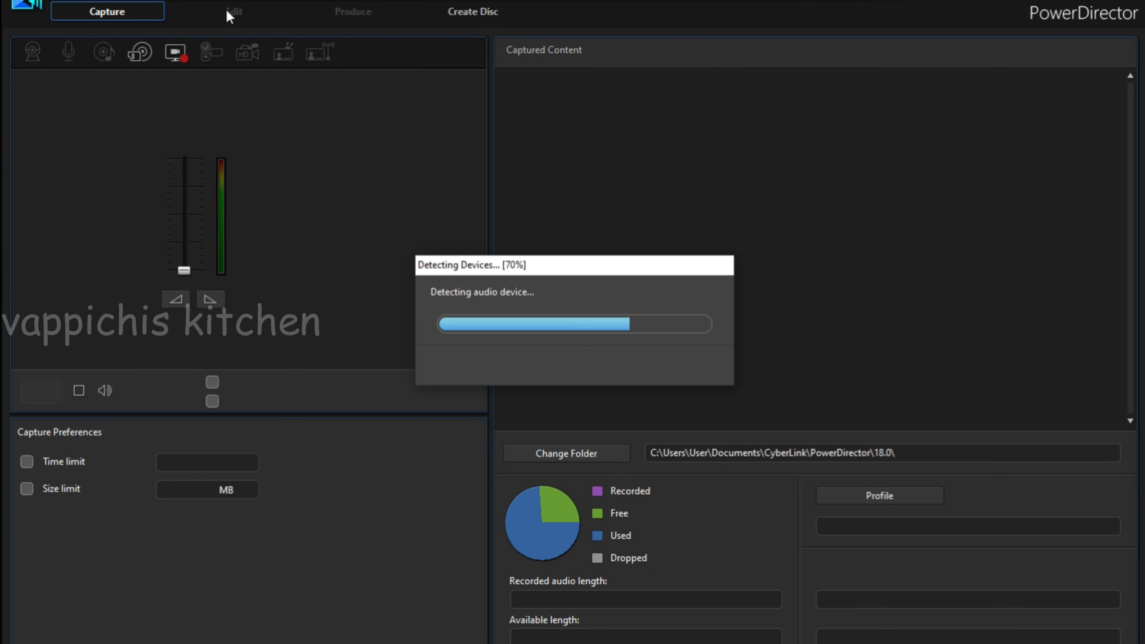
{"action": "left_click", "coordinate": [231, 13]}
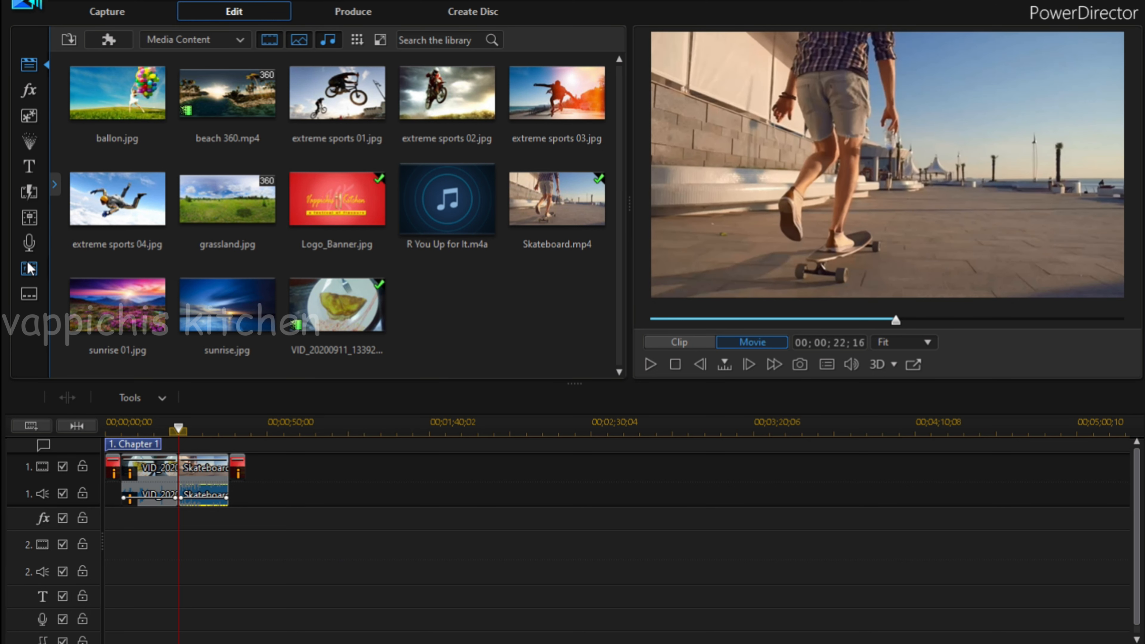
{"action": "left_click", "coordinate": [27, 118]}
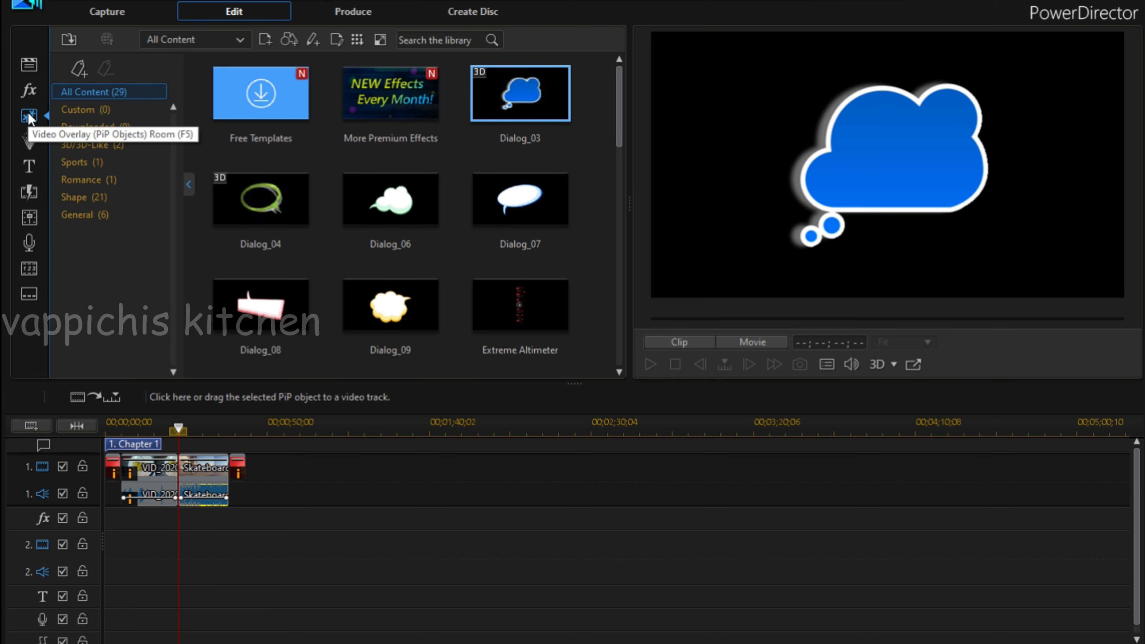
Add the Geometric transition Fade 3 between the omelette video and the Skateboard clip, and play it back.
{"action": "left_click", "coordinate": [32, 196]}
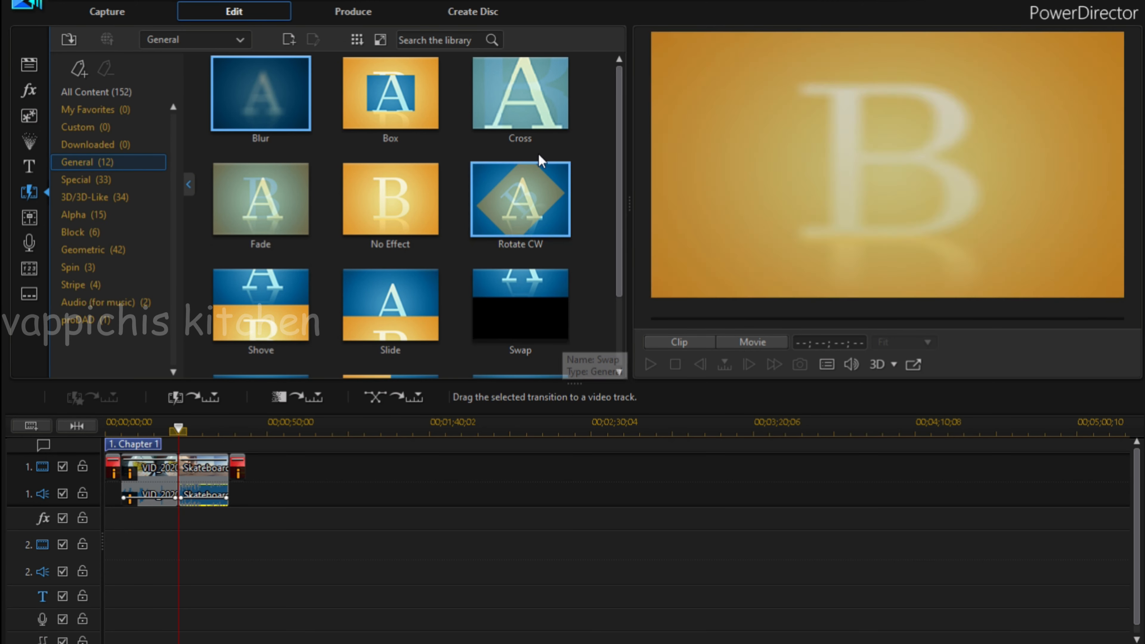
{"action": "left_click_drag", "start_coordinate": [620, 126], "coordinate": [630, 93]}
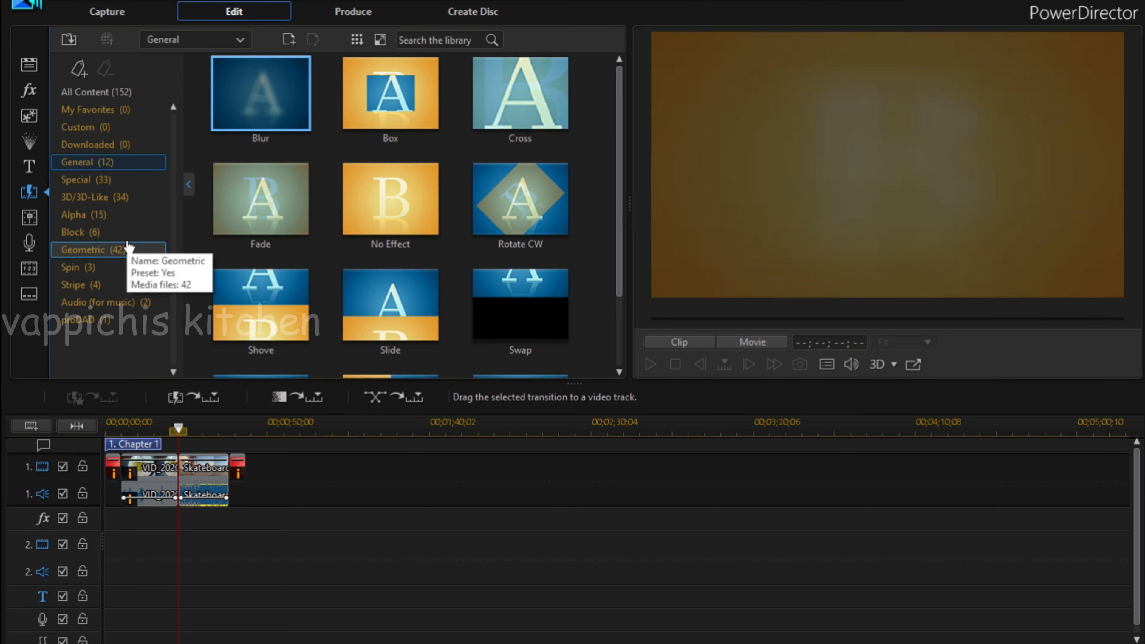
{"action": "left_click", "coordinate": [90, 250]}
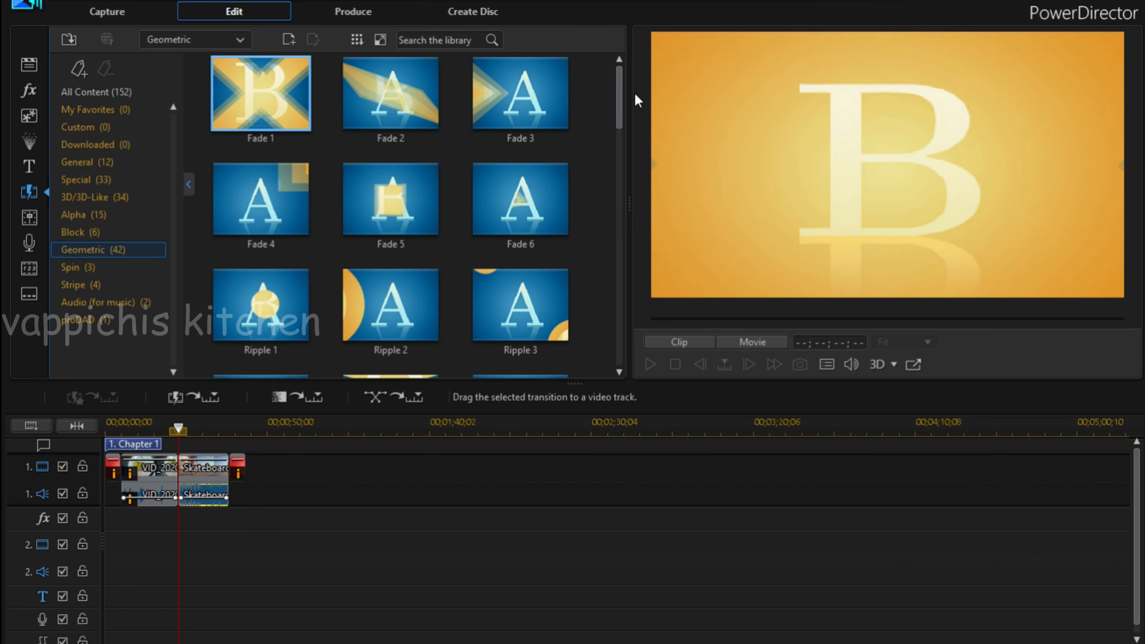
{"action": "left_click", "coordinate": [548, 100]}
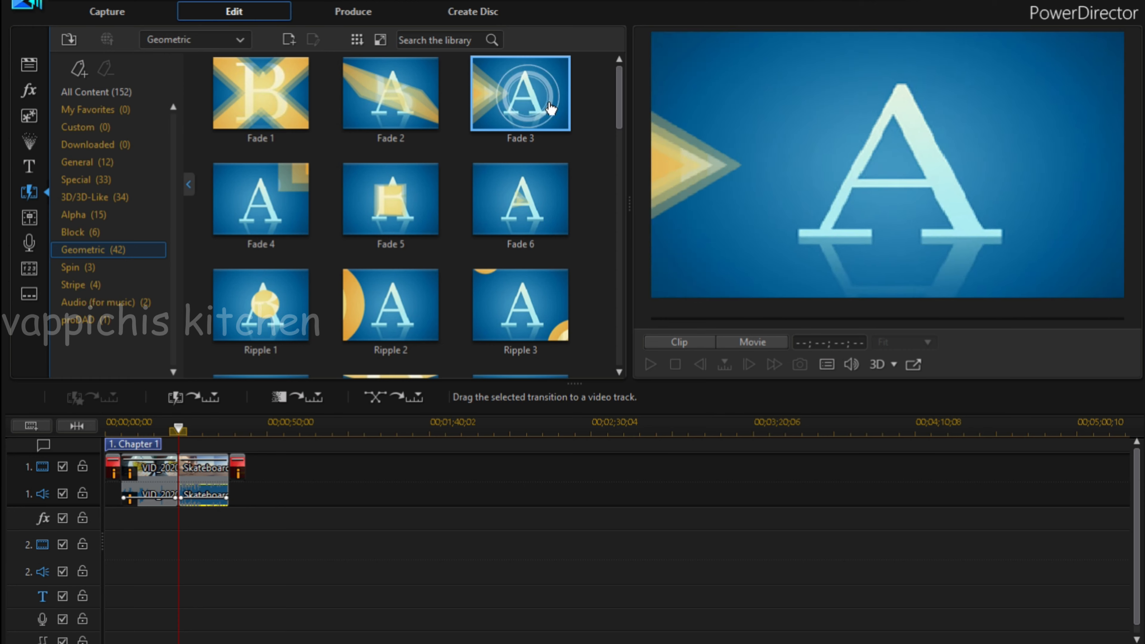
{"action": "left_click_drag", "start_coordinate": [547, 100], "coordinate": [174, 468]}
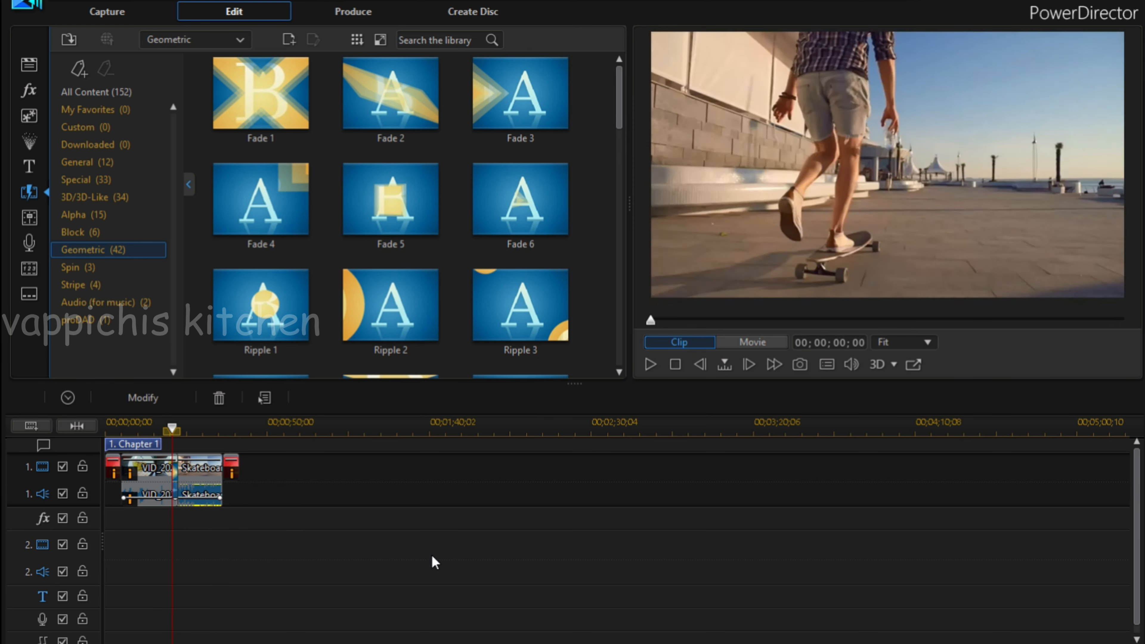
{"action": "left_click", "coordinate": [654, 366]}
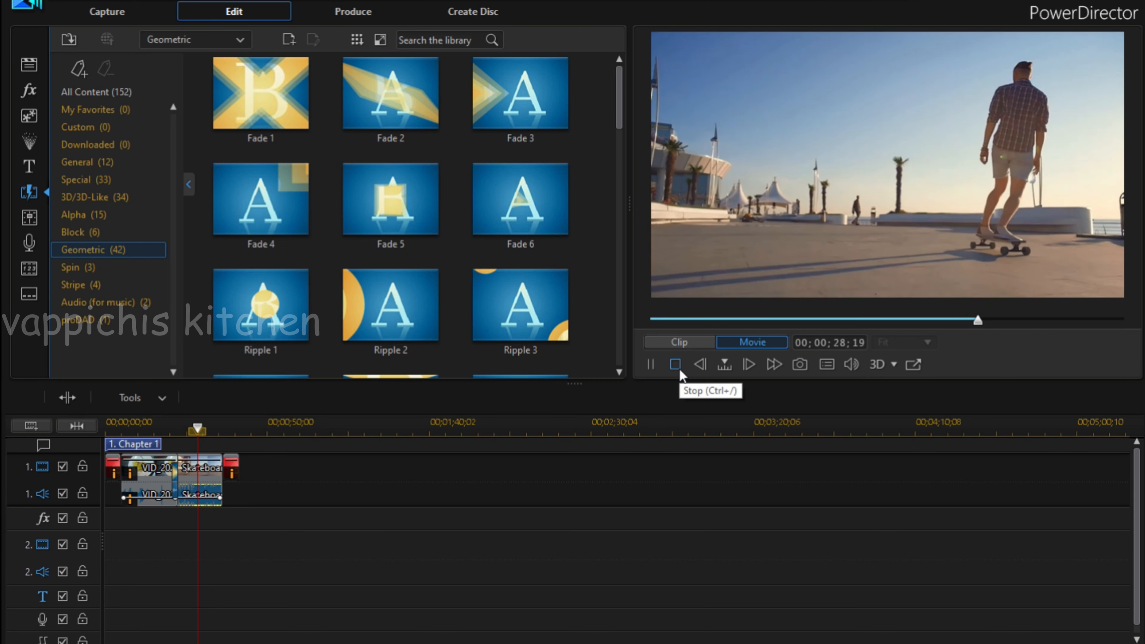
Replay the movie from 00;00;16;22 through the transition into the Skateboard clip, and stop playback.
{"action": "left_click", "coordinate": [676, 364]}
{"action": "left_click", "coordinate": [159, 427]}
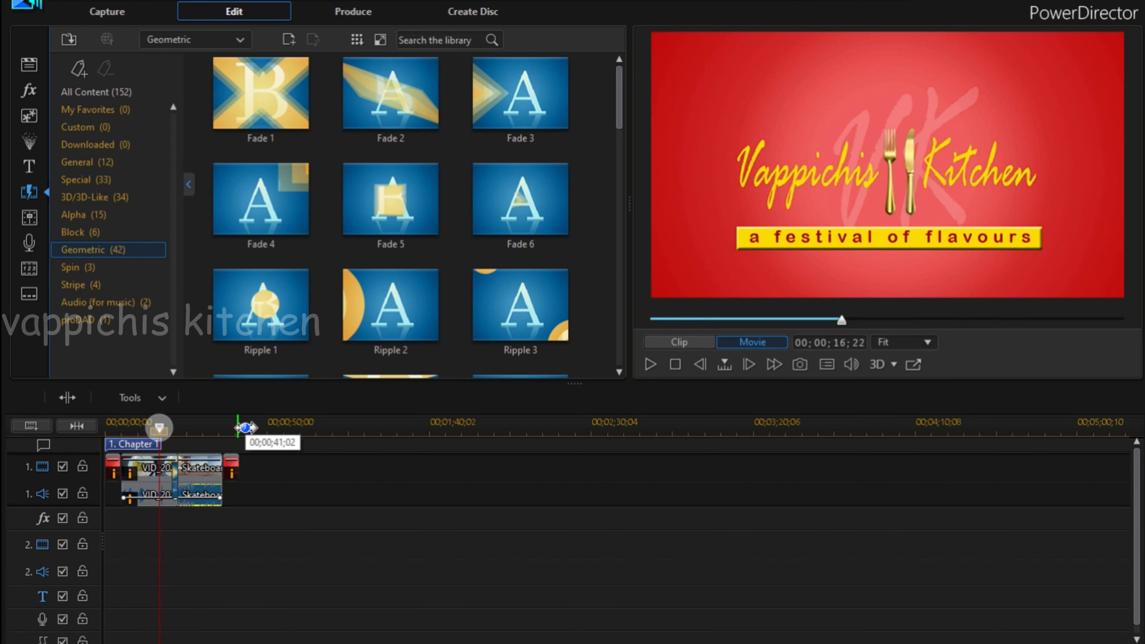
{"action": "left_click", "coordinate": [651, 364]}
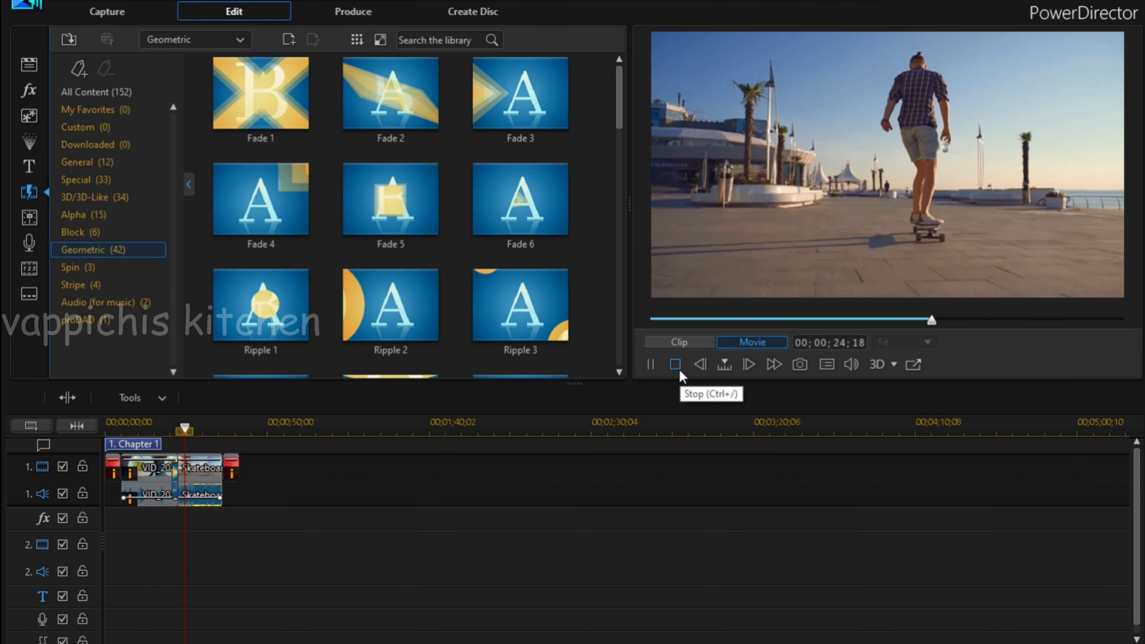
{"action": "left_click", "coordinate": [680, 372]}
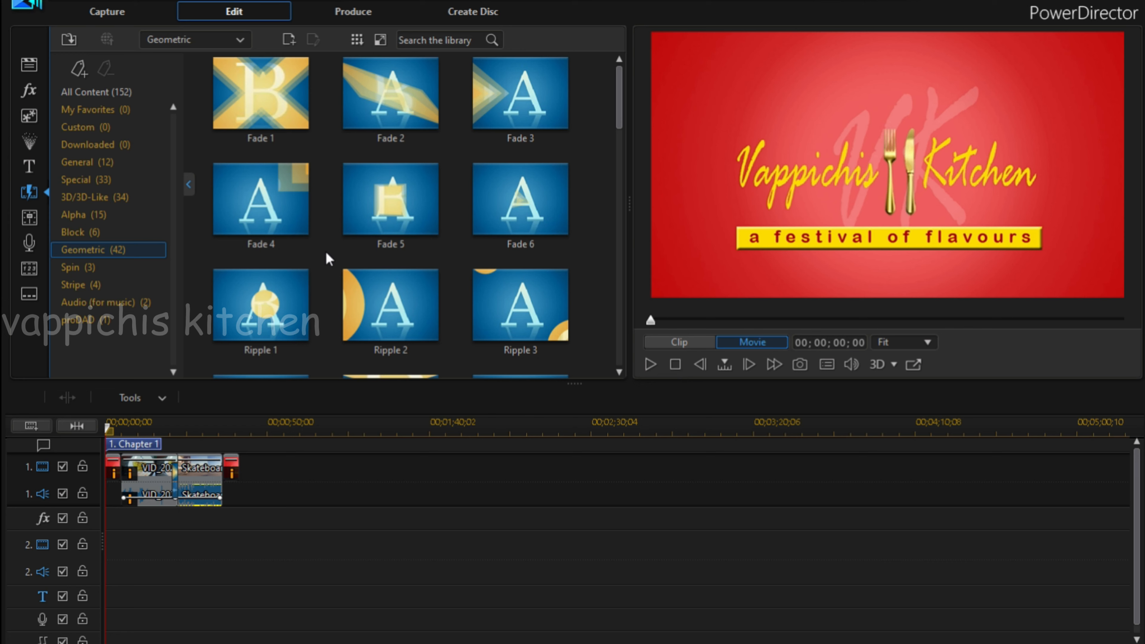
Import the Apex music file from the BGM folder in Vappichis Kitchen into the media library.
{"action": "left_click", "coordinate": [66, 41]}
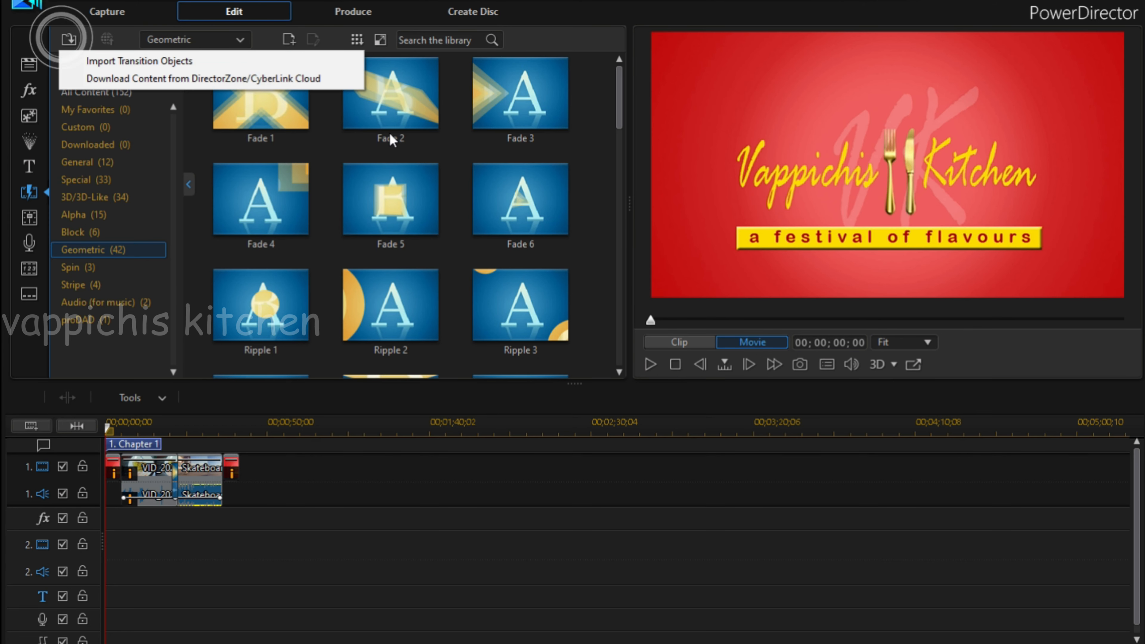
{"action": "left_click", "coordinate": [29, 64]}
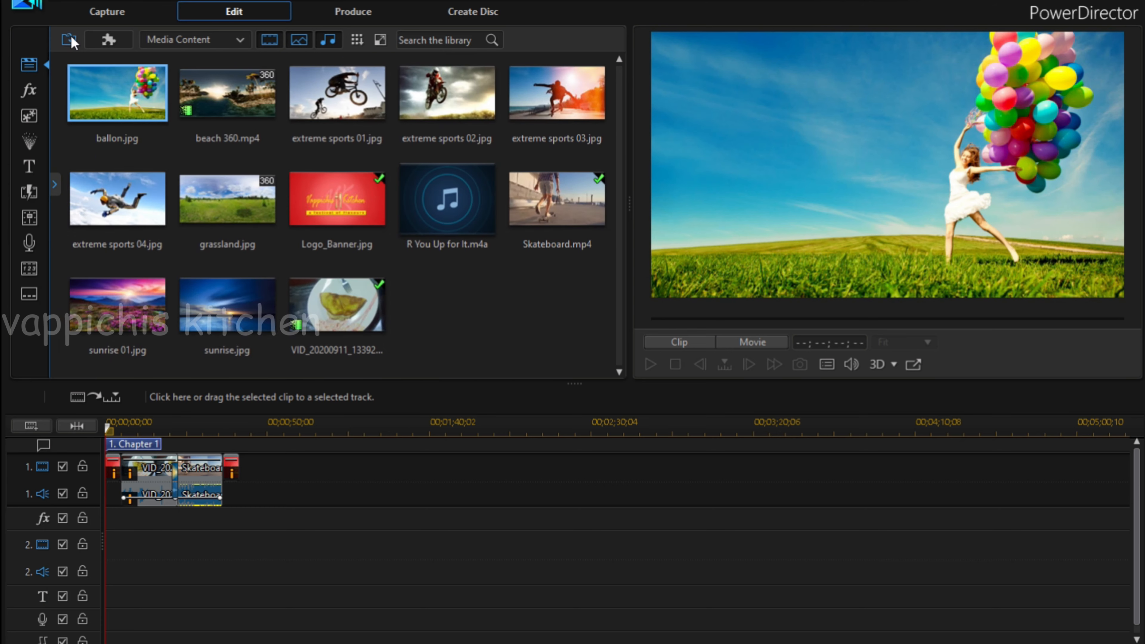
{"action": "left_click", "coordinate": [70, 39]}
{"action": "left_click", "coordinate": [140, 57]}
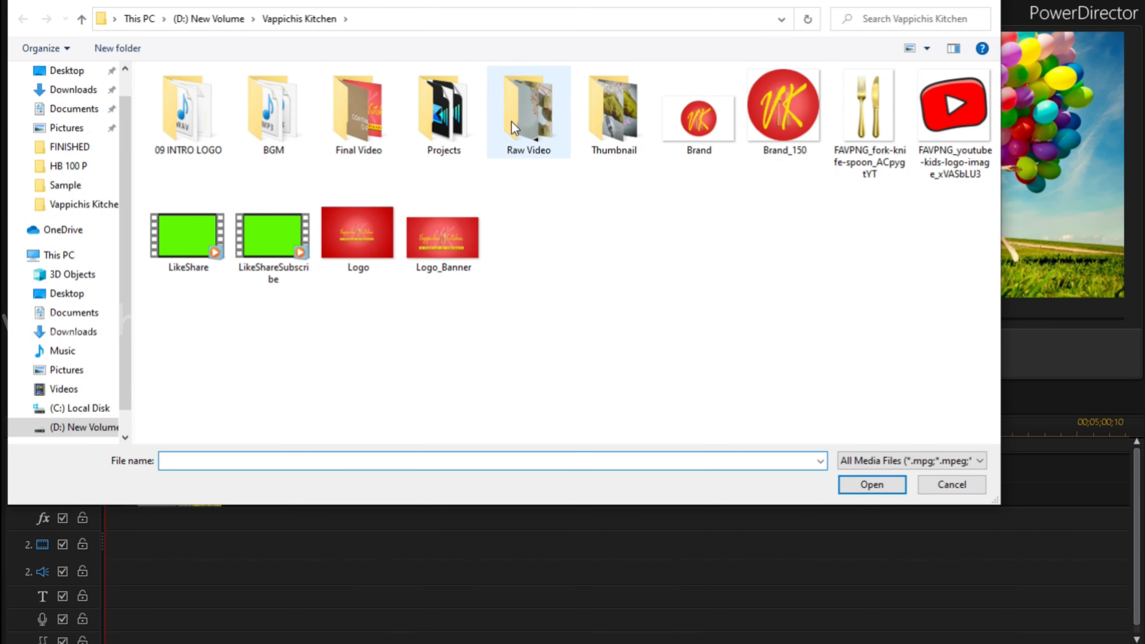
{"action": "double_click", "coordinate": [261, 113]}
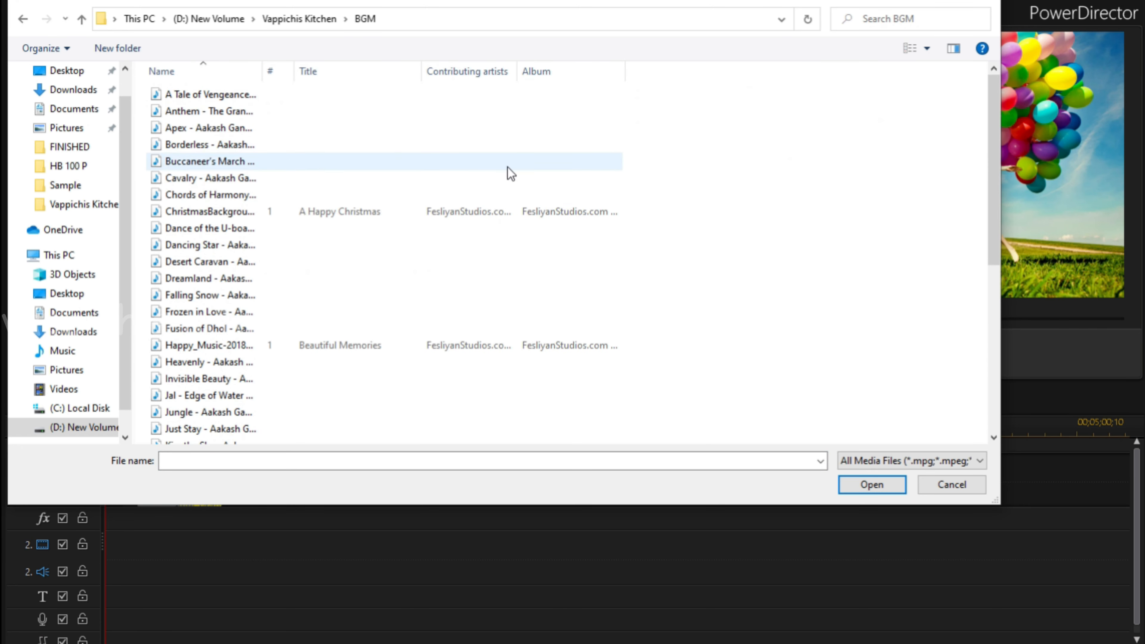
{"action": "scroll", "coordinate": [509, 197], "scroll_direction": "down", "scroll_amount": 6}
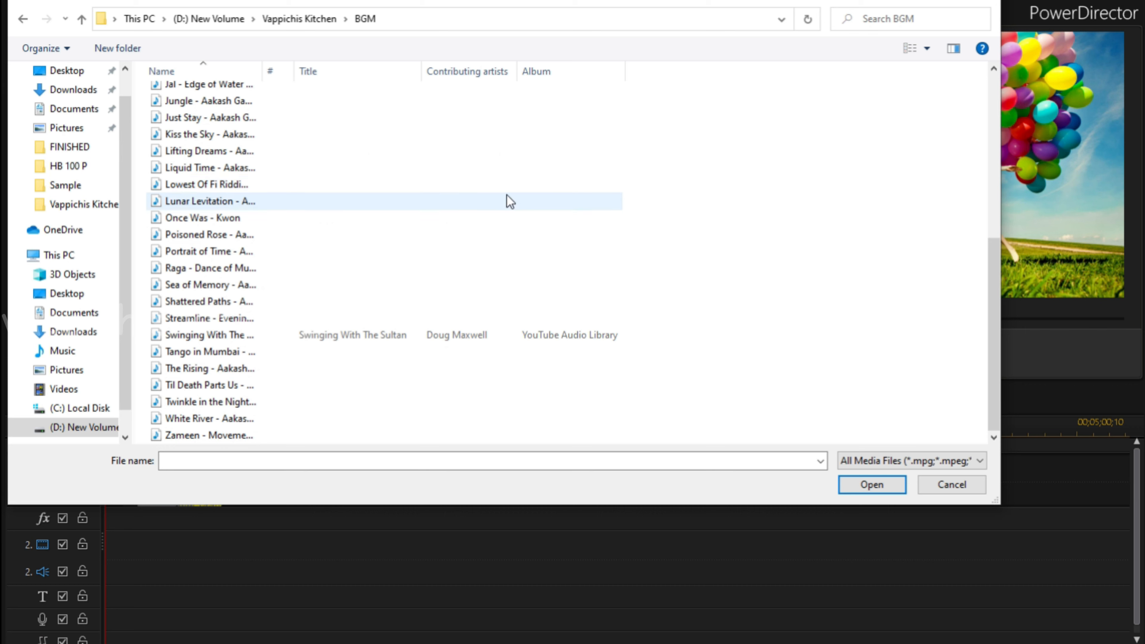
{"action": "scroll", "coordinate": [508, 199], "scroll_direction": "up", "scroll_amount": 6}
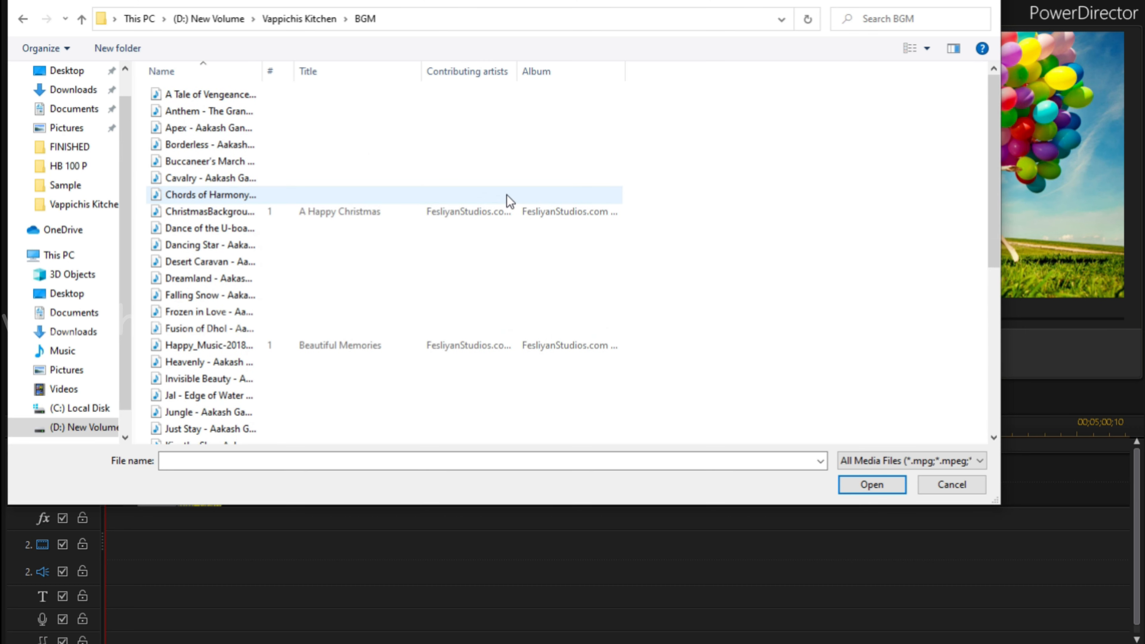
{"action": "double_click", "coordinate": [231, 126]}
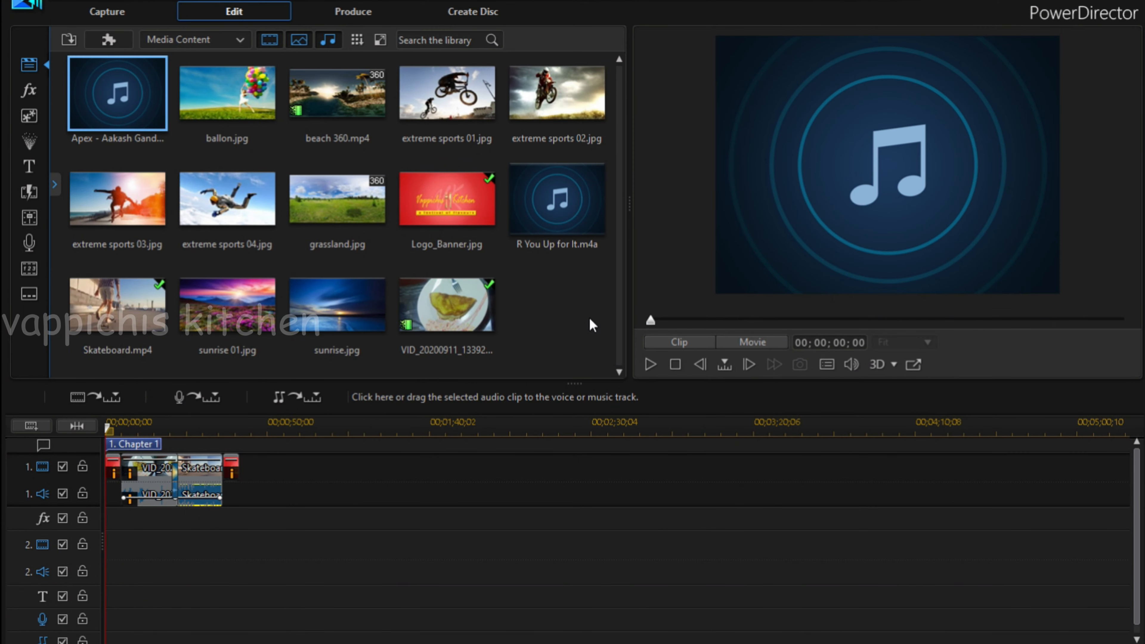
Place the Apex music on audio track 2 from the movie's start and trim its end to match the closing logo banner.
{"action": "left_click_drag", "start_coordinate": [118, 88], "coordinate": [93, 539]}
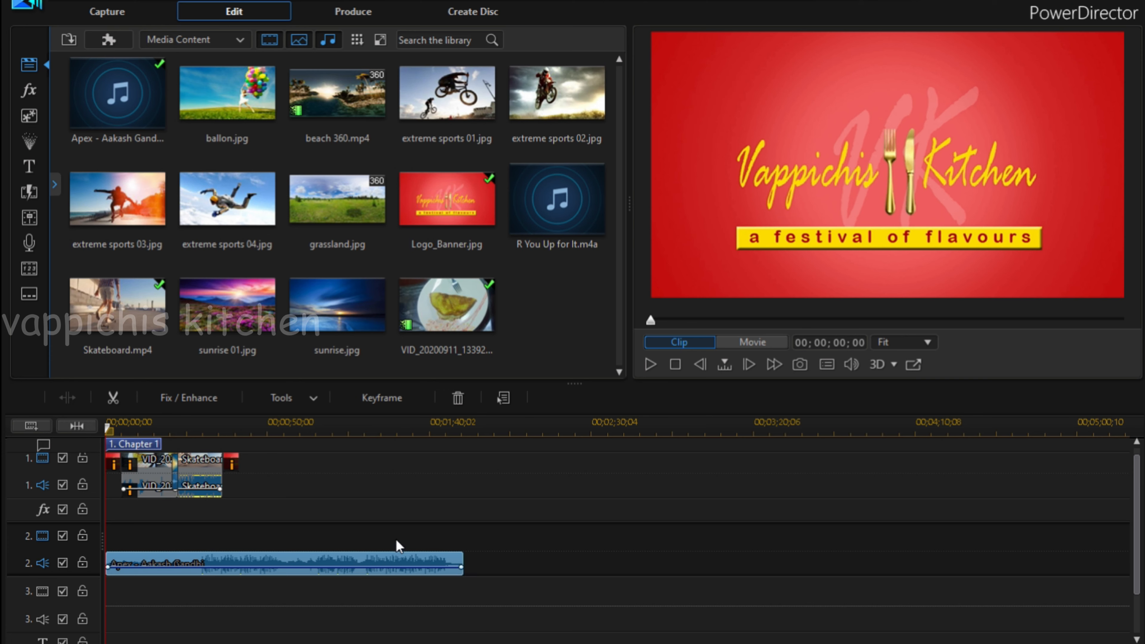
{"action": "left_click_drag", "start_coordinate": [461, 562], "coordinate": [238, 553]}
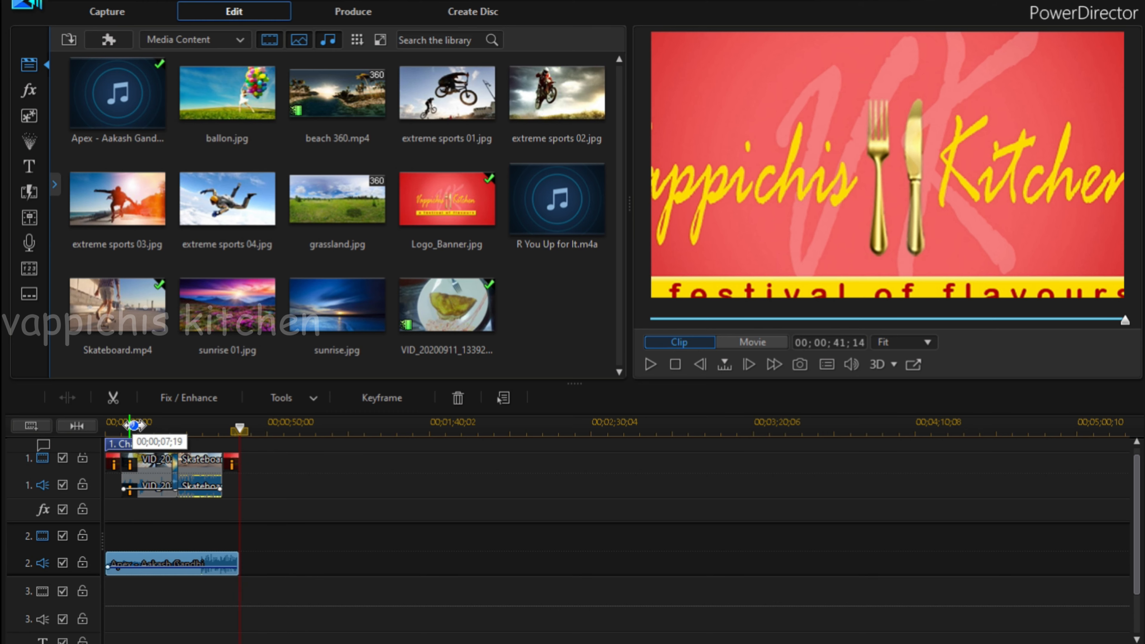
Play the movie from the beginning to review it with the background music, and pause in the closing logo banner.
{"action": "left_click", "coordinate": [131, 424]}
{"action": "left_click_drag", "start_coordinate": [59, 423], "coordinate": [59, 423]}
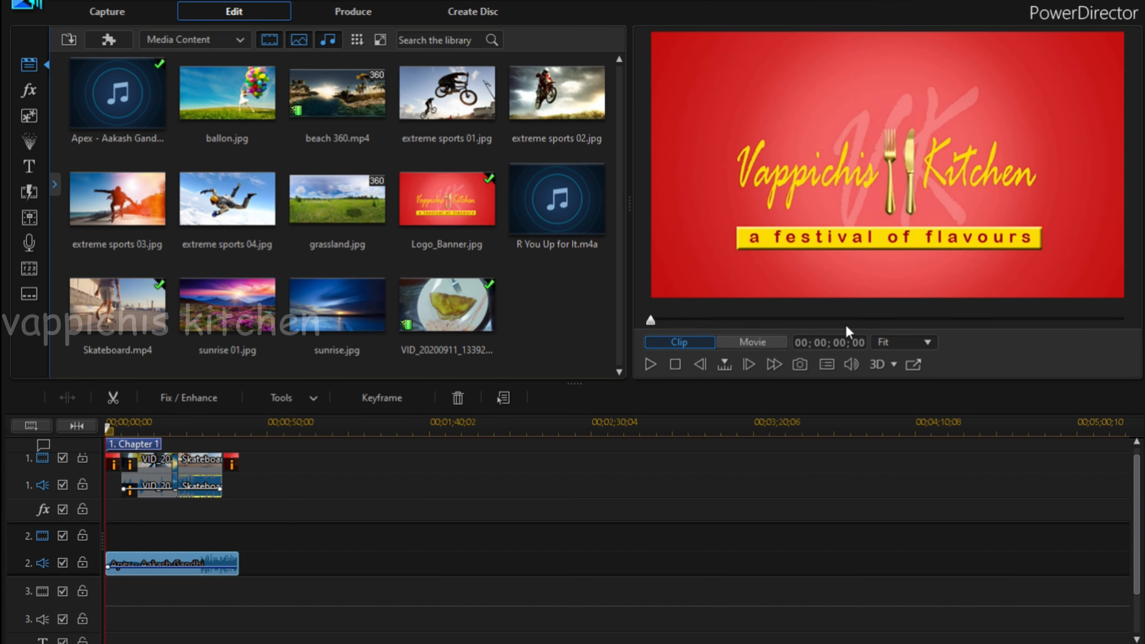
{"action": "left_click", "coordinate": [654, 364]}
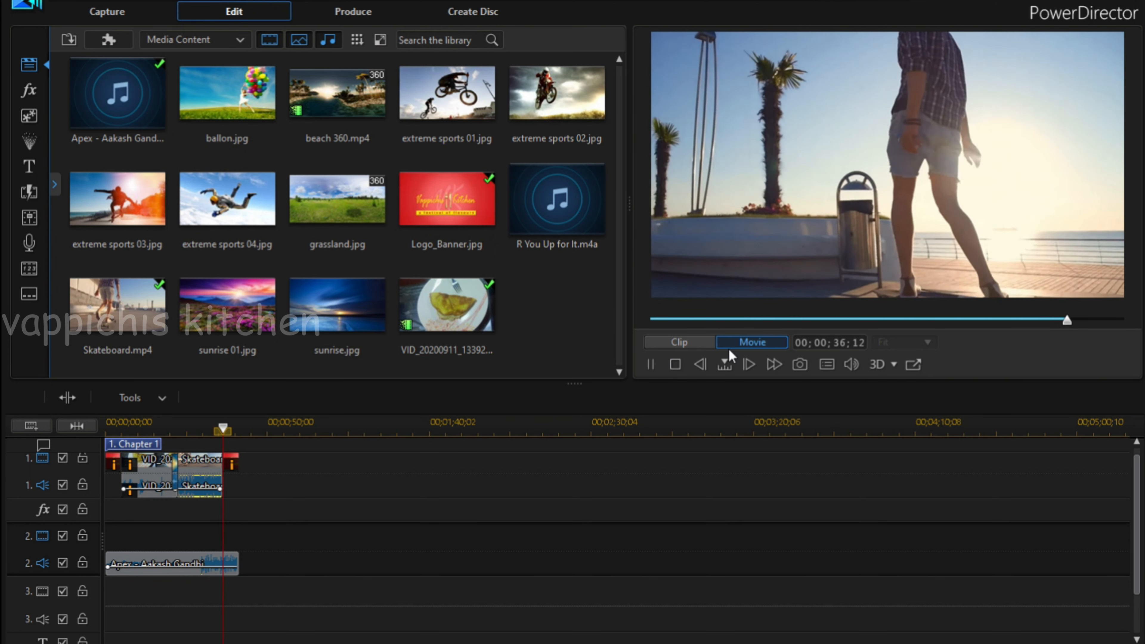
{"action": "left_click", "coordinate": [654, 366]}
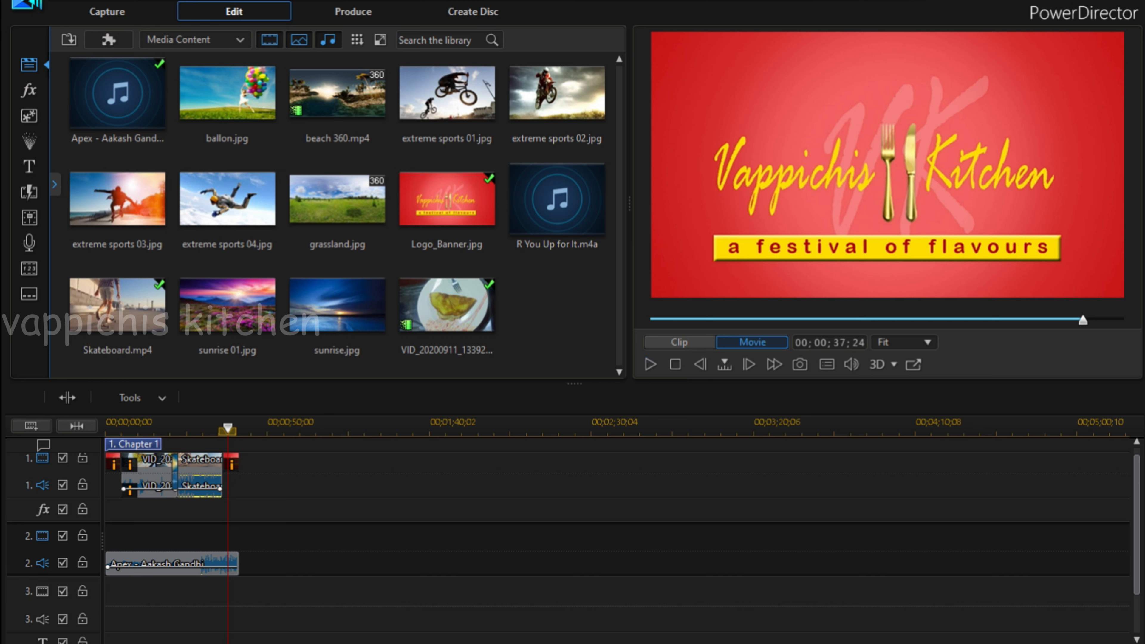
Set the production output to an MP4 file named Test in the Vappichis Kitchen folder on drive D.
{"action": "left_click", "coordinate": [358, 13]}
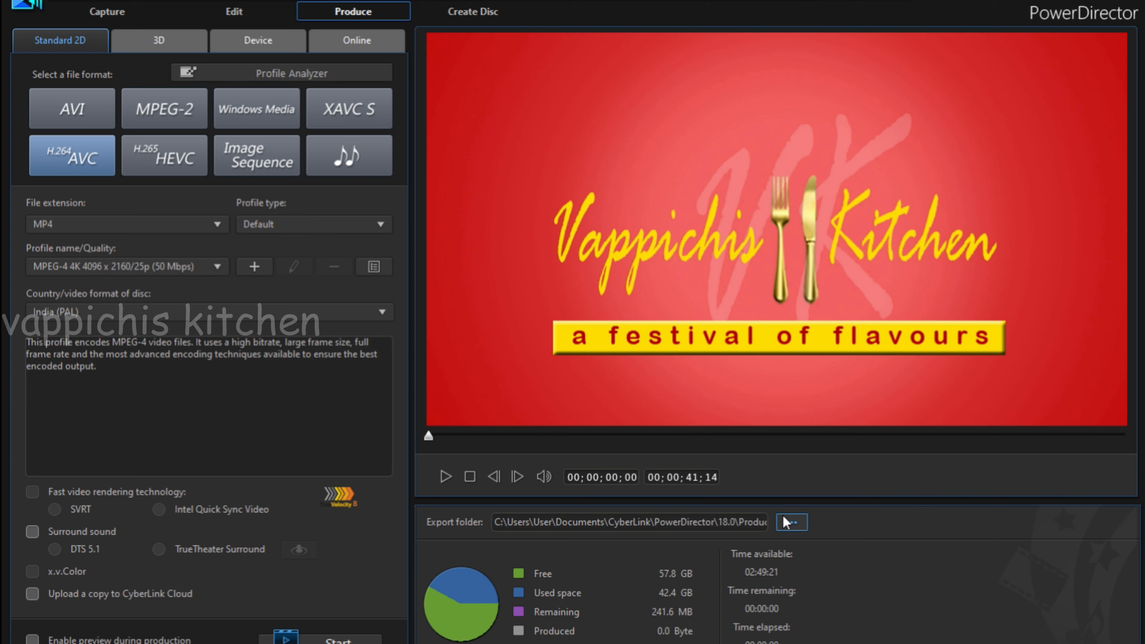
{"action": "left_click", "coordinate": [792, 525]}
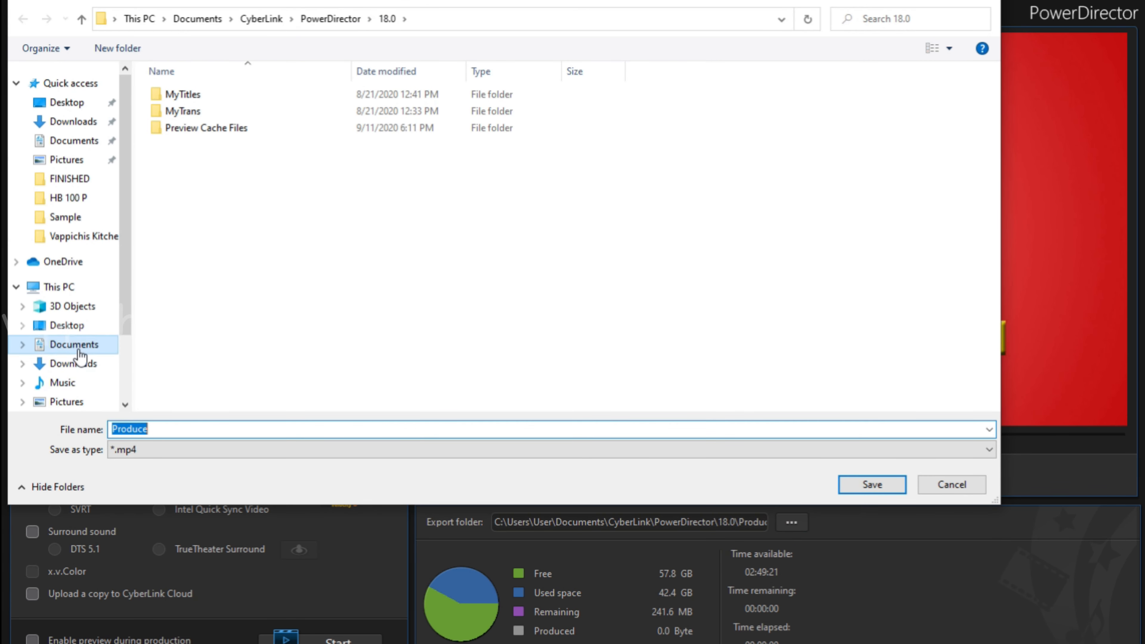
{"action": "scroll", "coordinate": [77, 353], "scroll_direction": "down", "scroll_amount": 2}
{"action": "left_click", "coordinate": [84, 388]}
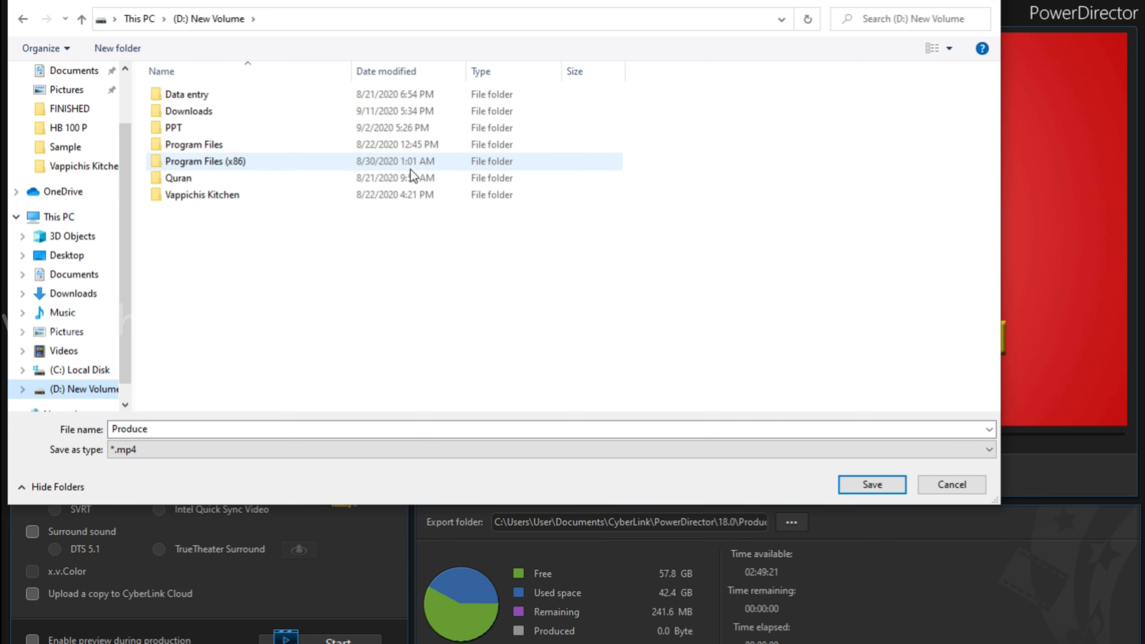
{"action": "double_click", "coordinate": [243, 194]}
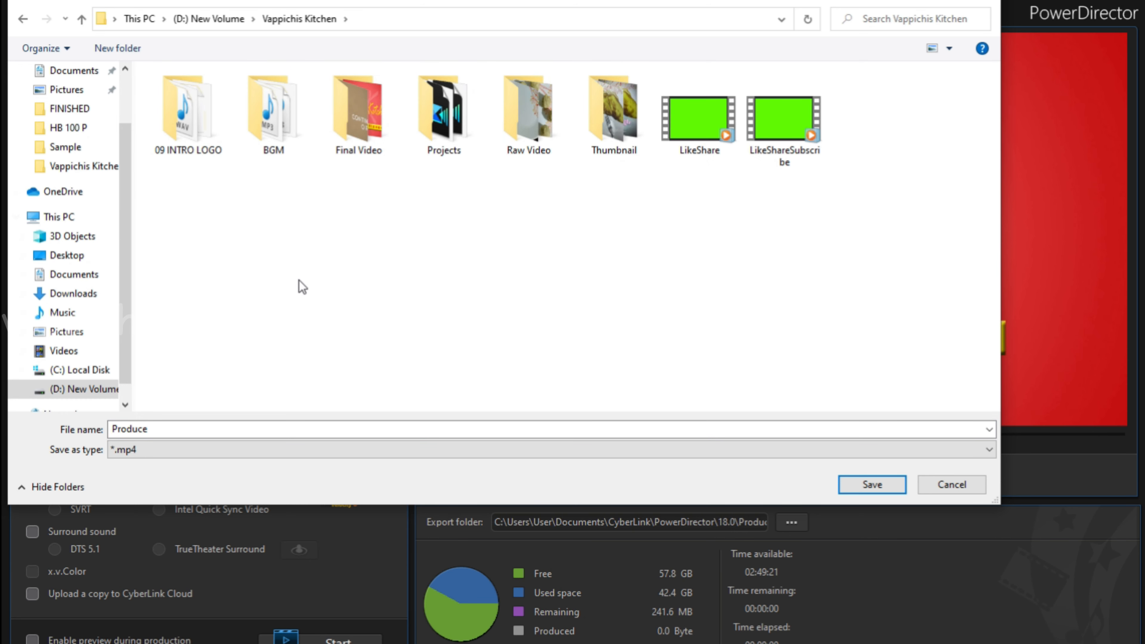
{"action": "double_click", "coordinate": [247, 425]}
{"action": "type", "text": "Test"}
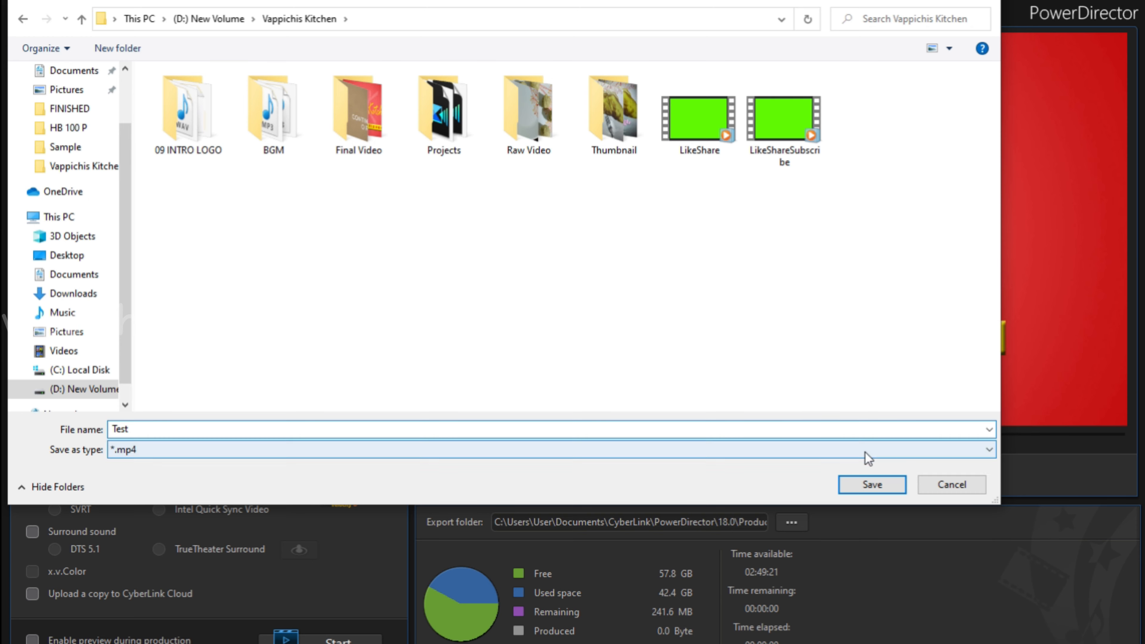
{"action": "left_click", "coordinate": [875, 490]}
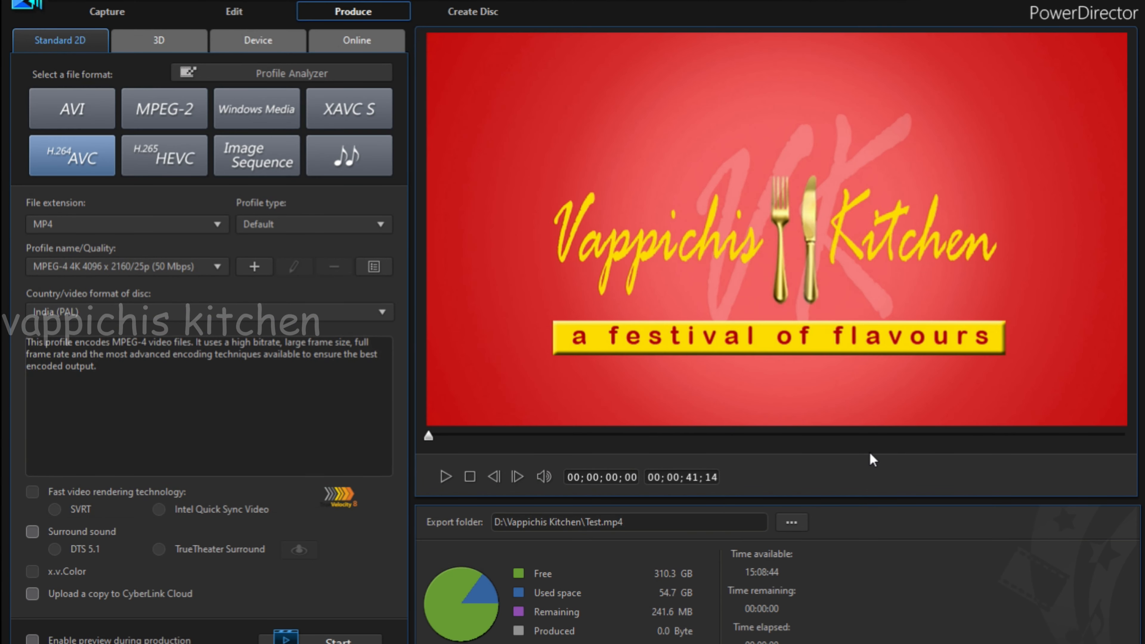
Return to the editing workspace, enlarge the timeline scale, and move the playhead to 00;00;27;28 in the Skateboard clip.
{"action": "left_click", "coordinate": [218, 14]}
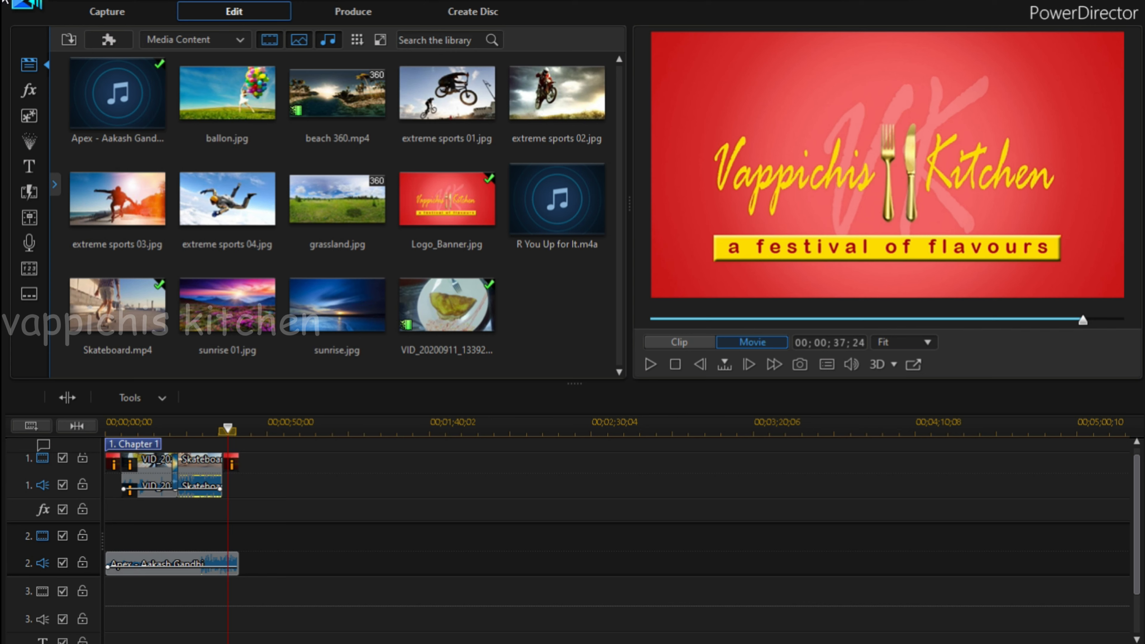
{"action": "mouse_move", "coordinate": [191, 422]}
{"action": "left_mouse_down"}
{"action": "mouse_move", "coordinate": [178, 423]}
{"action": "mouse_move", "coordinate": [210, 425]}
{"action": "left_mouse_up"}
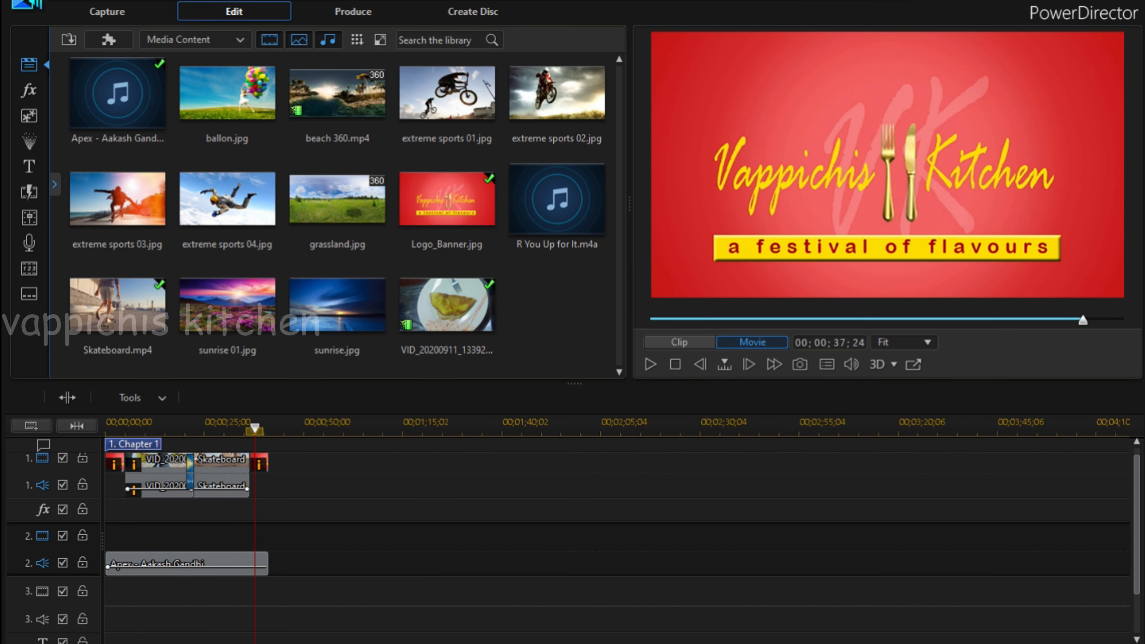
{"action": "left_click", "coordinate": [217, 430]}
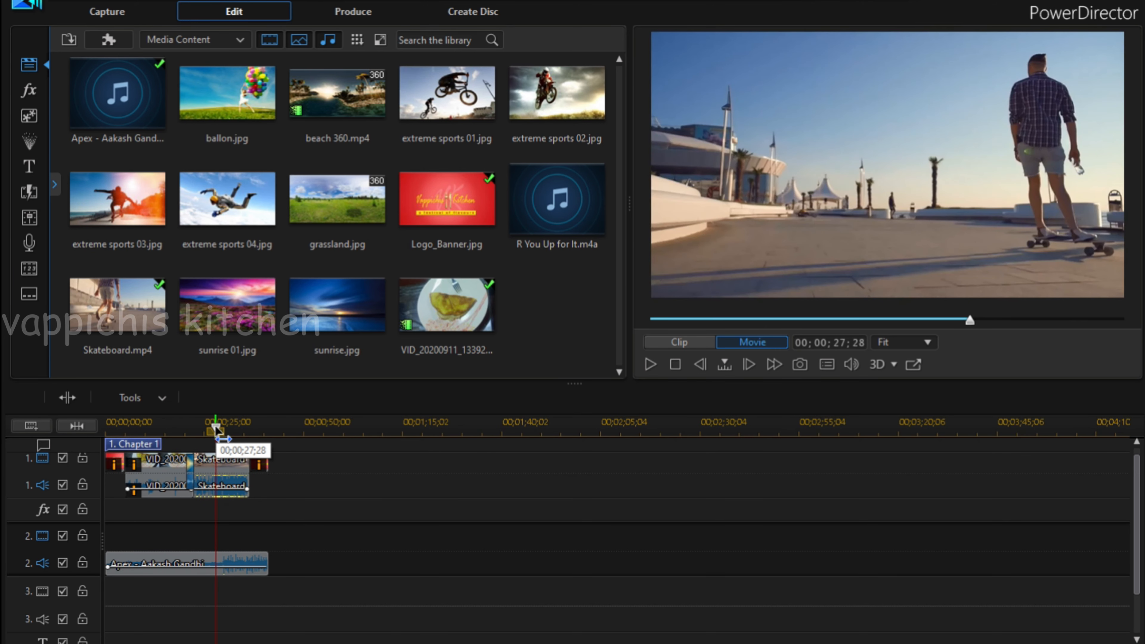
Import the LikeShareSubscribe video from the Vappichis Kitchen folder and place it on video track 3 near the Skateboard clip's start.
{"action": "left_click", "coordinate": [68, 40]}
{"action": "left_click", "coordinate": [124, 62]}
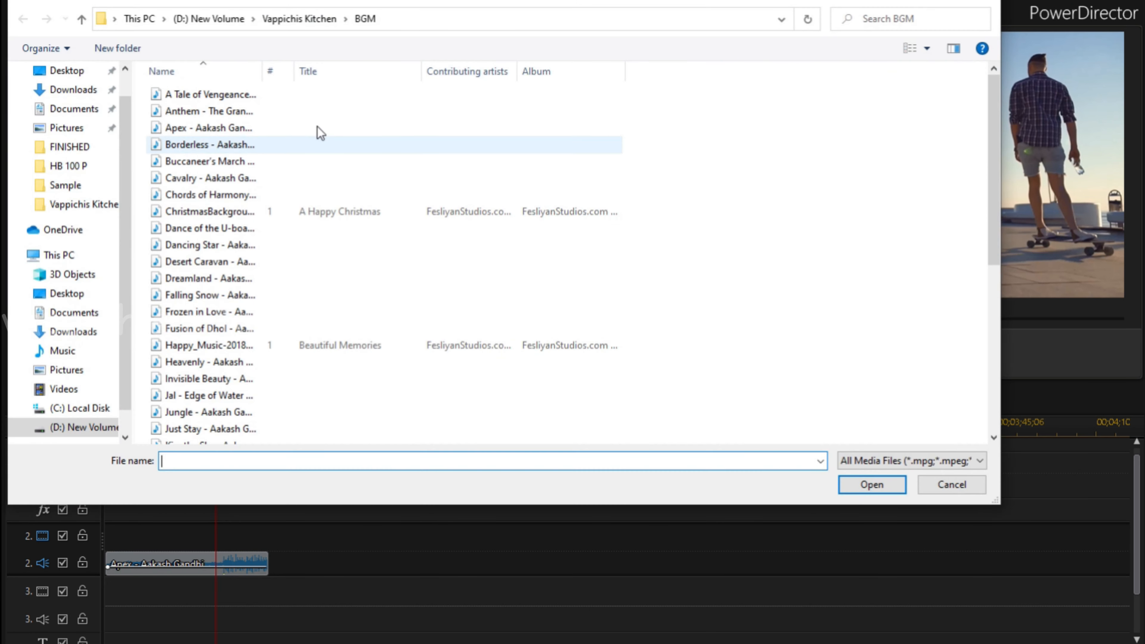
{"action": "left_click", "coordinate": [90, 427]}
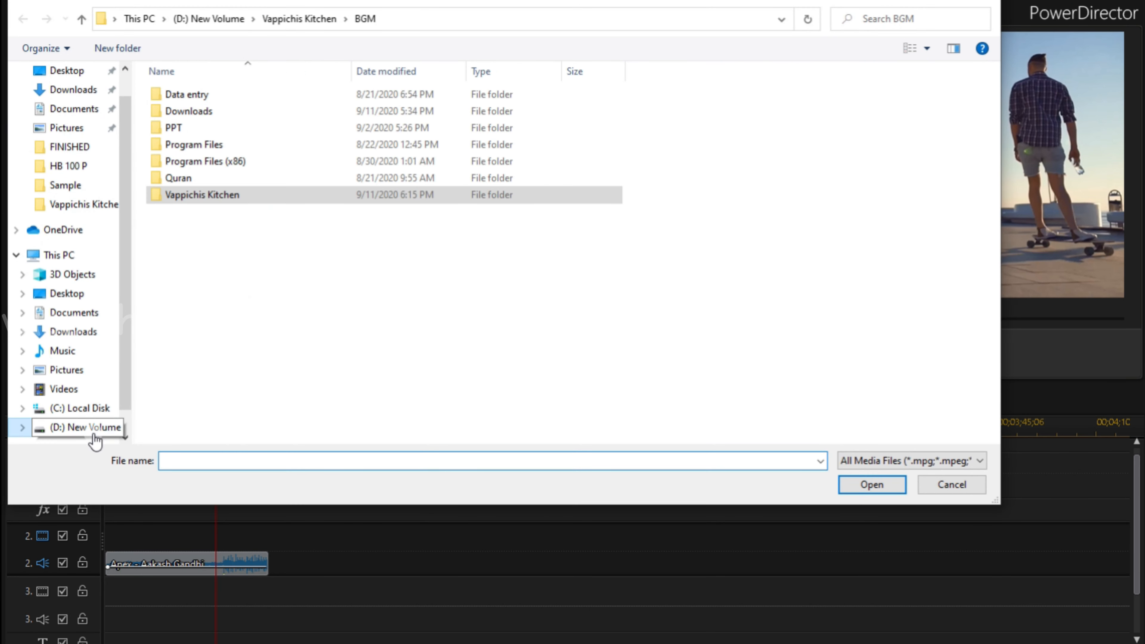
{"action": "double_click", "coordinate": [221, 201]}
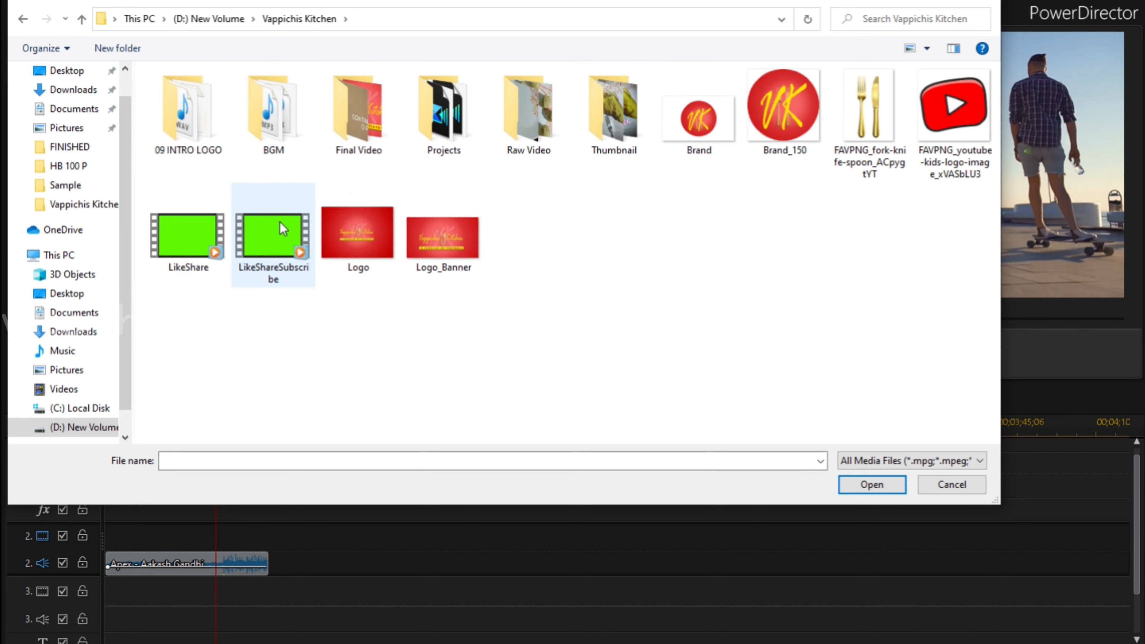
{"action": "left_click_drag", "start_coordinate": [280, 222], "coordinate": [274, 273]}
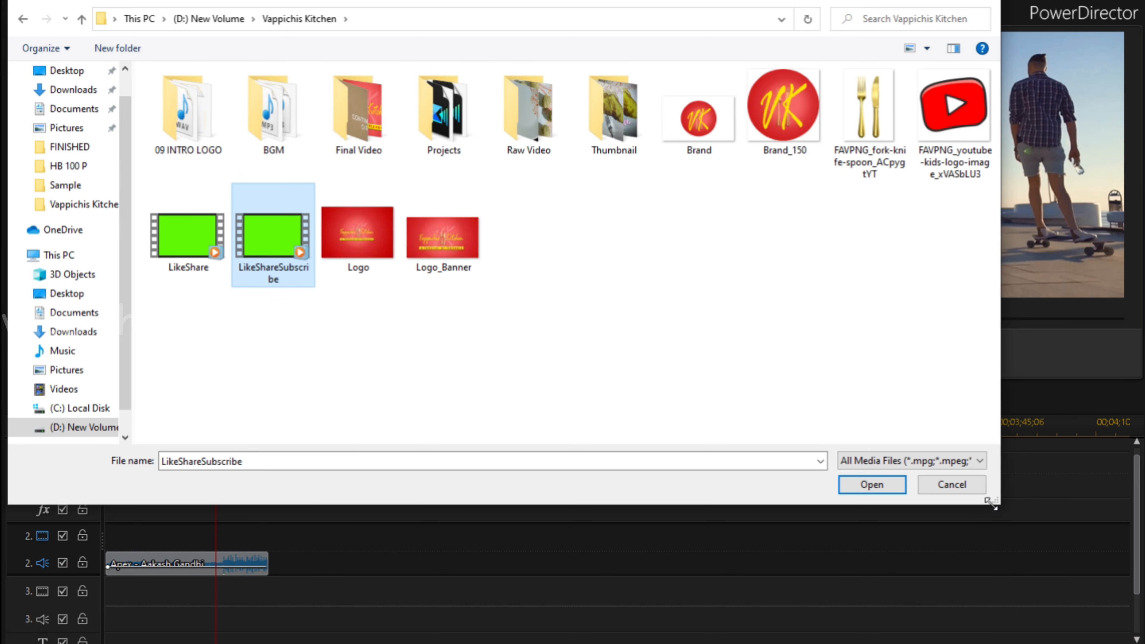
{"action": "left_click", "coordinate": [857, 488]}
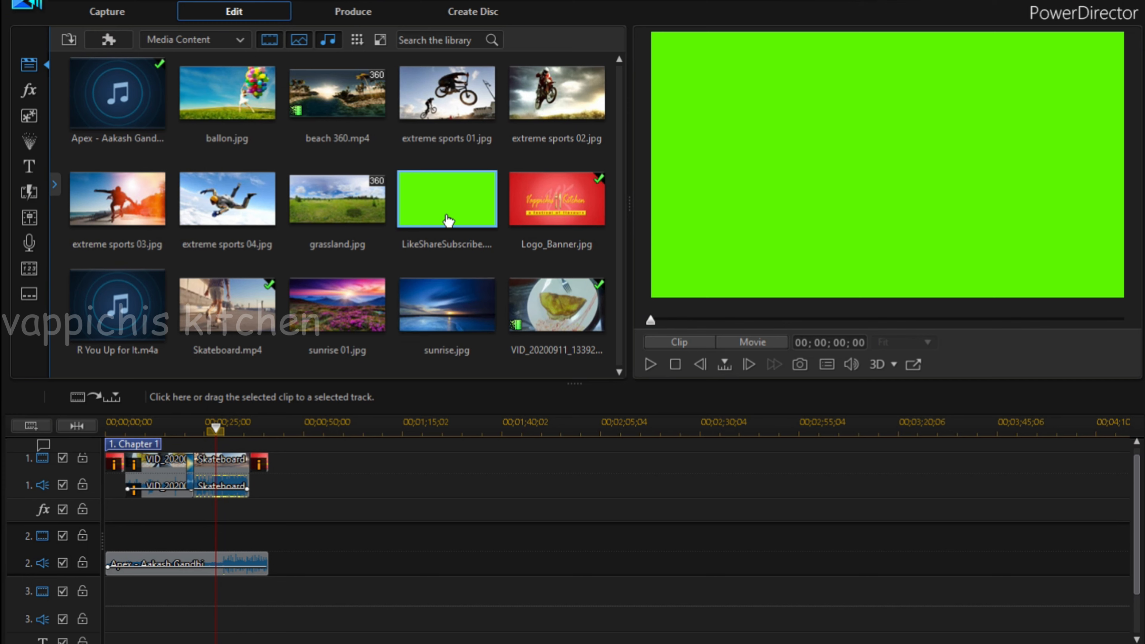
{"action": "left_click_drag", "start_coordinate": [447, 221], "coordinate": [198, 596]}
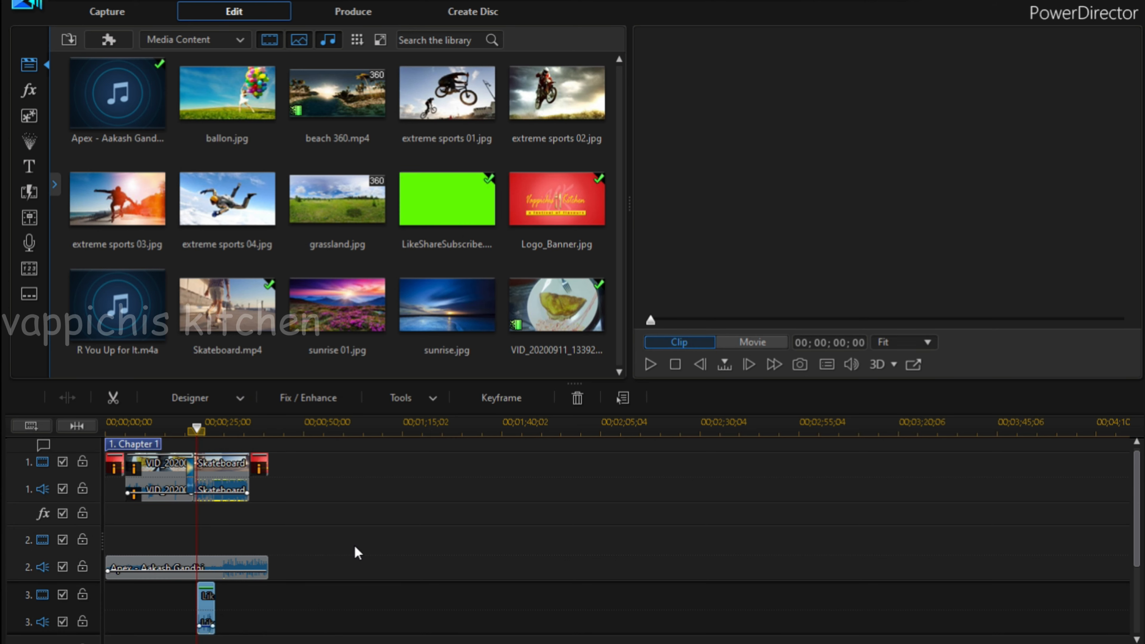
Enable Chroma Key for the LikeShareSubscribe clip in the PiP Designer and key out its green background.
{"action": "double_click", "coordinate": [205, 596]}
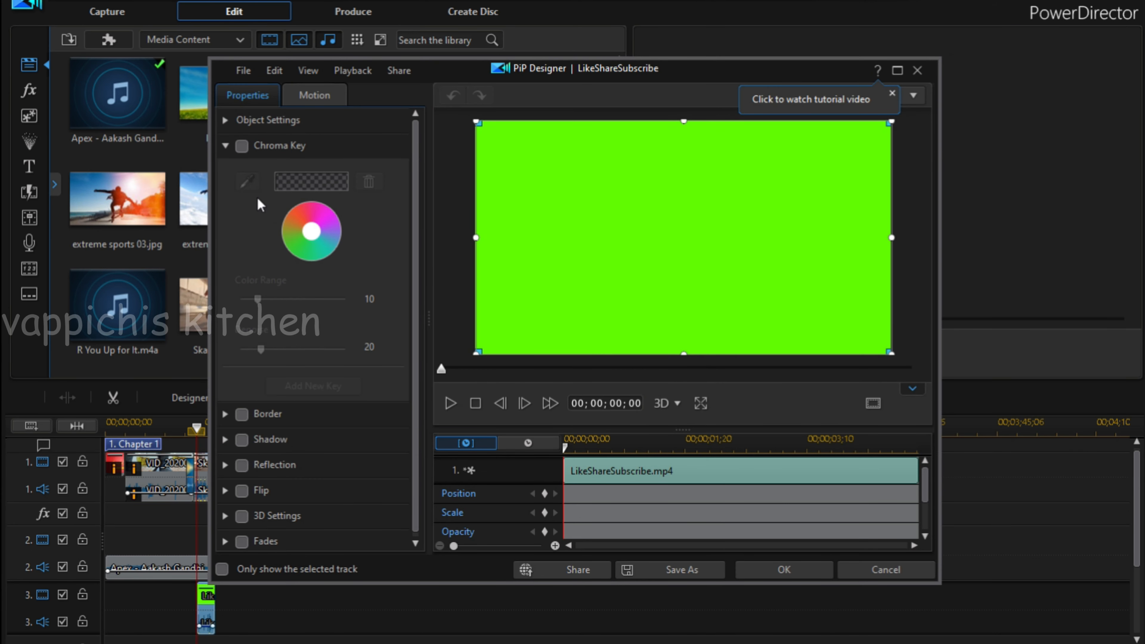
{"action": "left_click", "coordinate": [241, 146]}
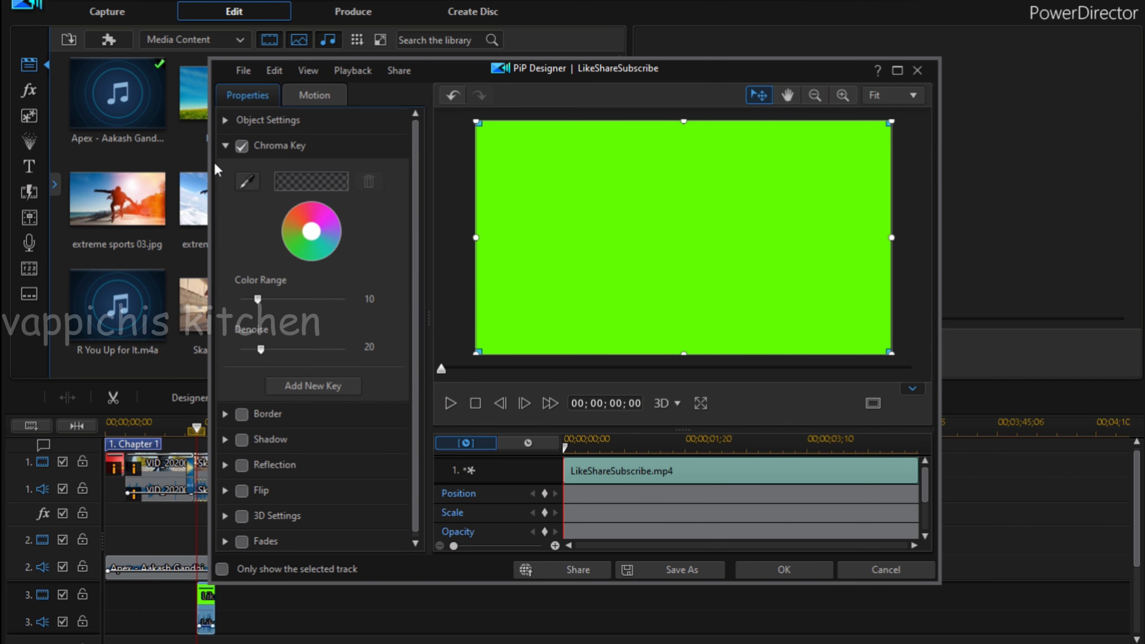
{"action": "left_click", "coordinate": [247, 182]}
{"action": "left_click", "coordinate": [651, 174]}
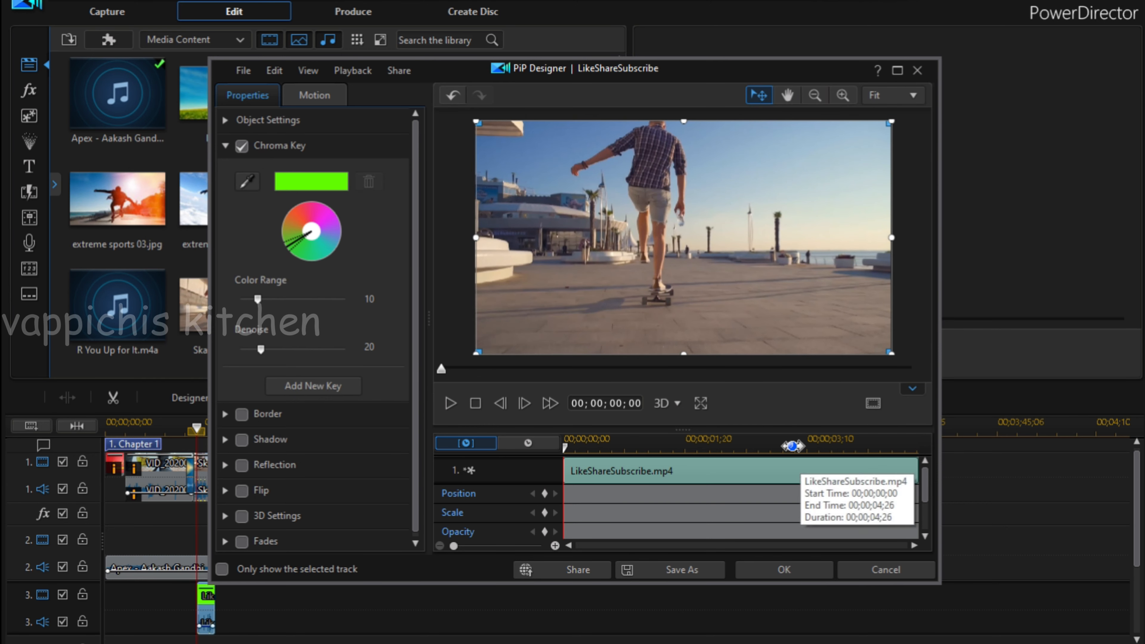
Shrink the LikeShareSubscribe overlay to about a third of the frame width, place it at the frame's lower centre, preview it and apply the changes.
{"action": "left_click_drag", "start_coordinate": [474, 120], "coordinate": [633, 291]}
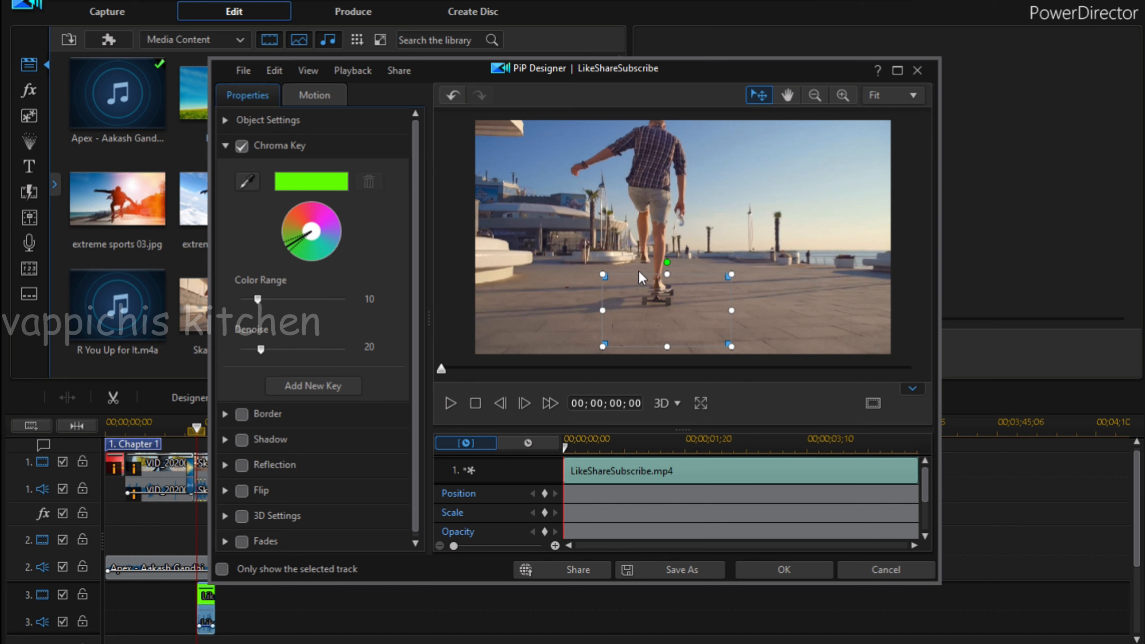
{"action": "mouse_move", "coordinate": [665, 302]}
{"action": "left_mouse_down"}
{"action": "mouse_move", "coordinate": [657, 311]}
{"action": "mouse_move", "coordinate": [678, 312]}
{"action": "left_mouse_up"}
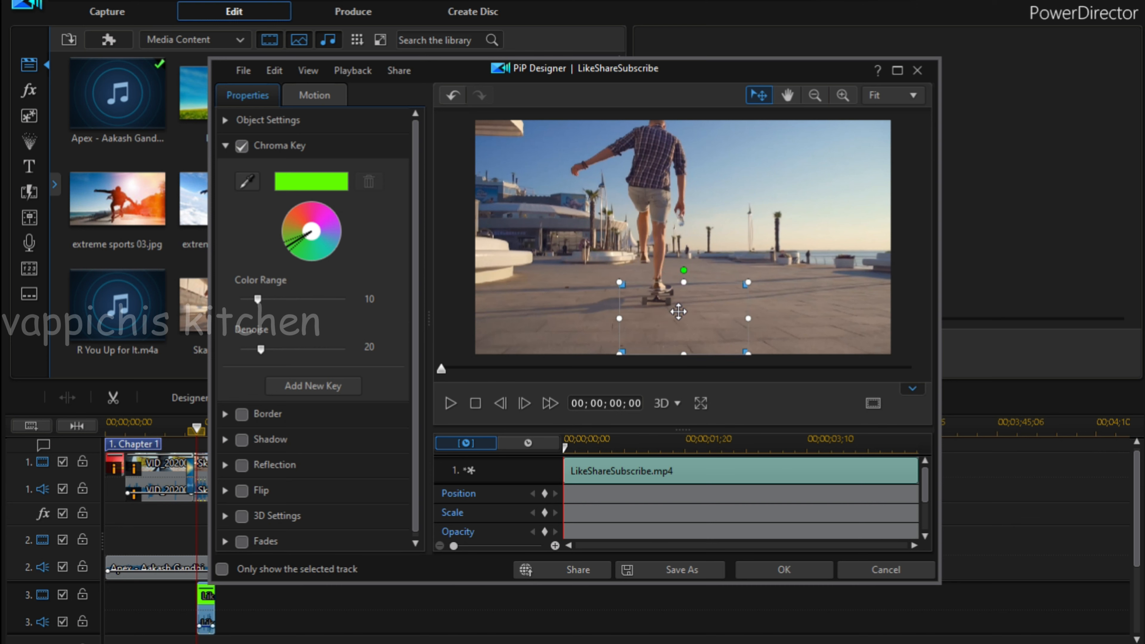
{"action": "left_click", "coordinate": [450, 403]}
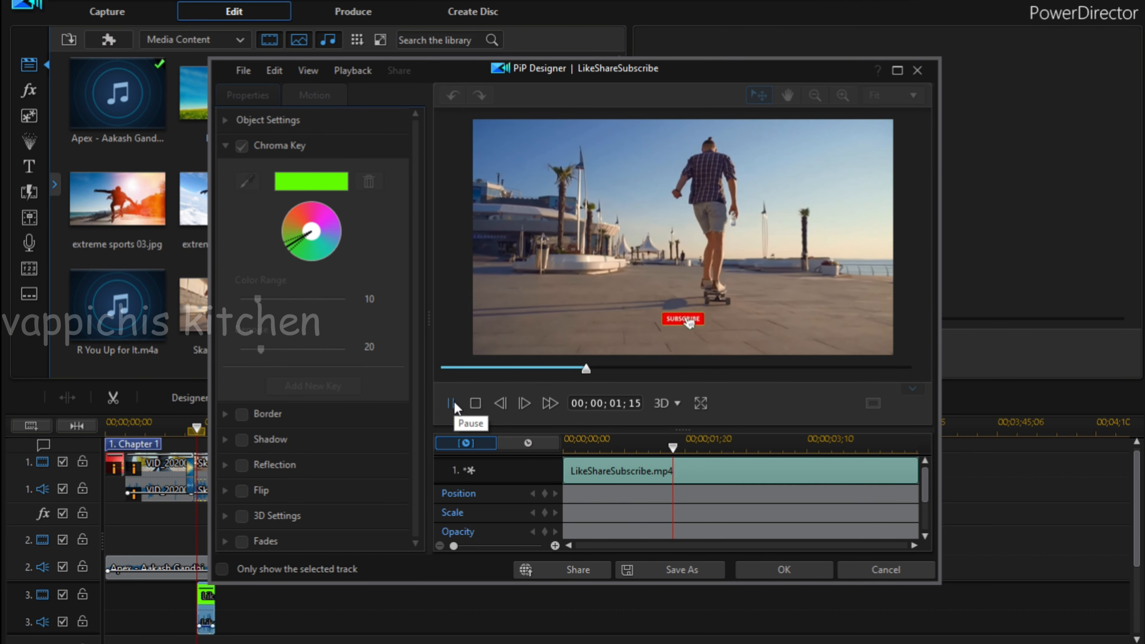
{"action": "left_click", "coordinate": [798, 567]}
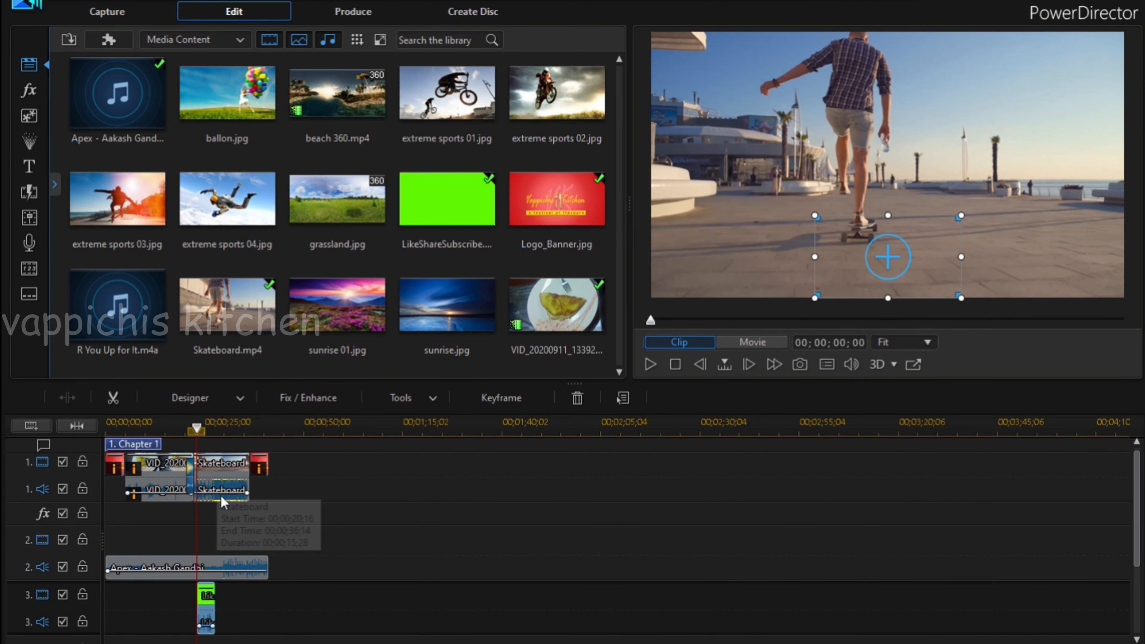
Return the playhead to the start, enlarge the timeline scale, and briefly preview the opening of the whole movie.
{"action": "left_click_drag", "start_coordinate": [198, 430], "coordinate": [86, 470]}
{"action": "left_click", "coordinate": [124, 95]}
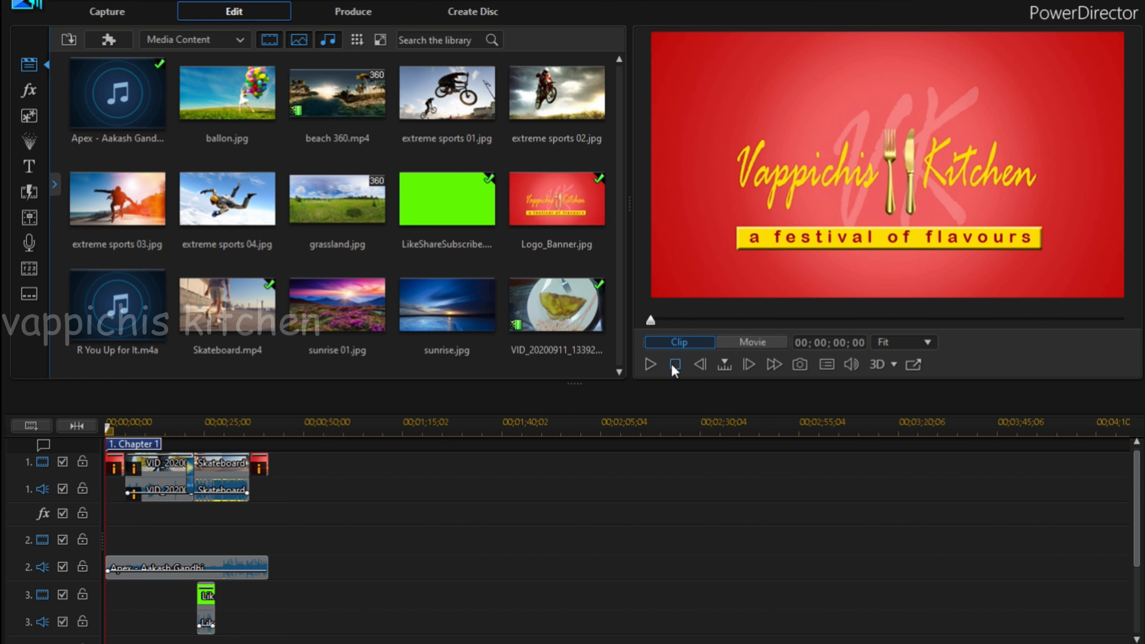
{"action": "left_click_drag", "start_coordinate": [235, 427], "coordinate": [316, 421]}
{"action": "left_click_drag", "start_coordinate": [441, 432], "coordinate": [606, 432]}
{"action": "left_click", "coordinate": [657, 365]}
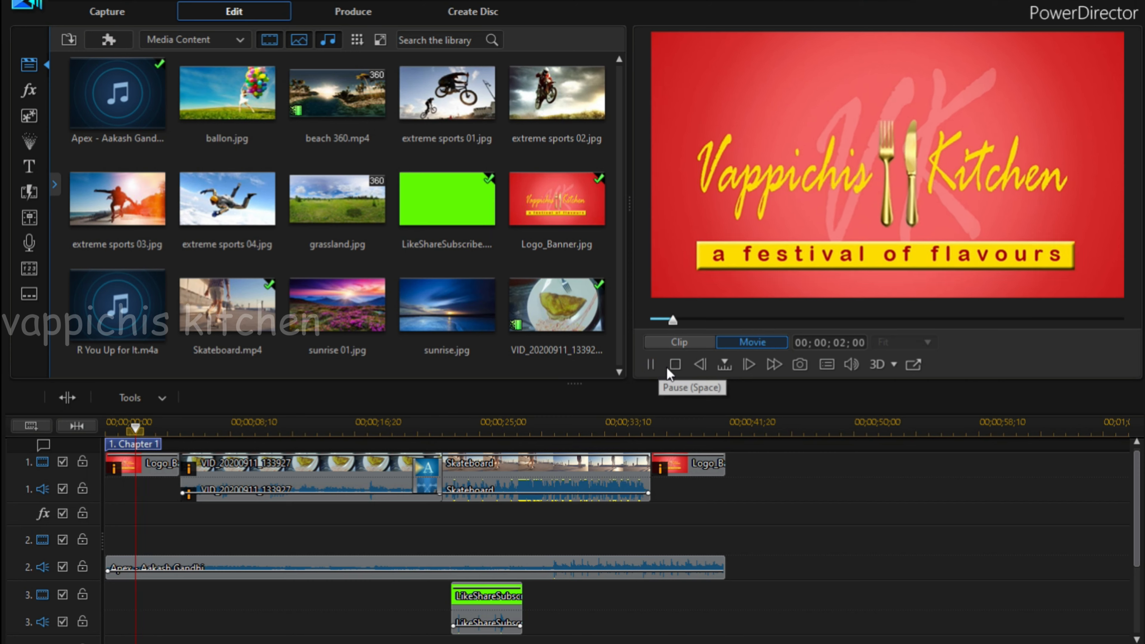
{"action": "left_click", "coordinate": [676, 365]}
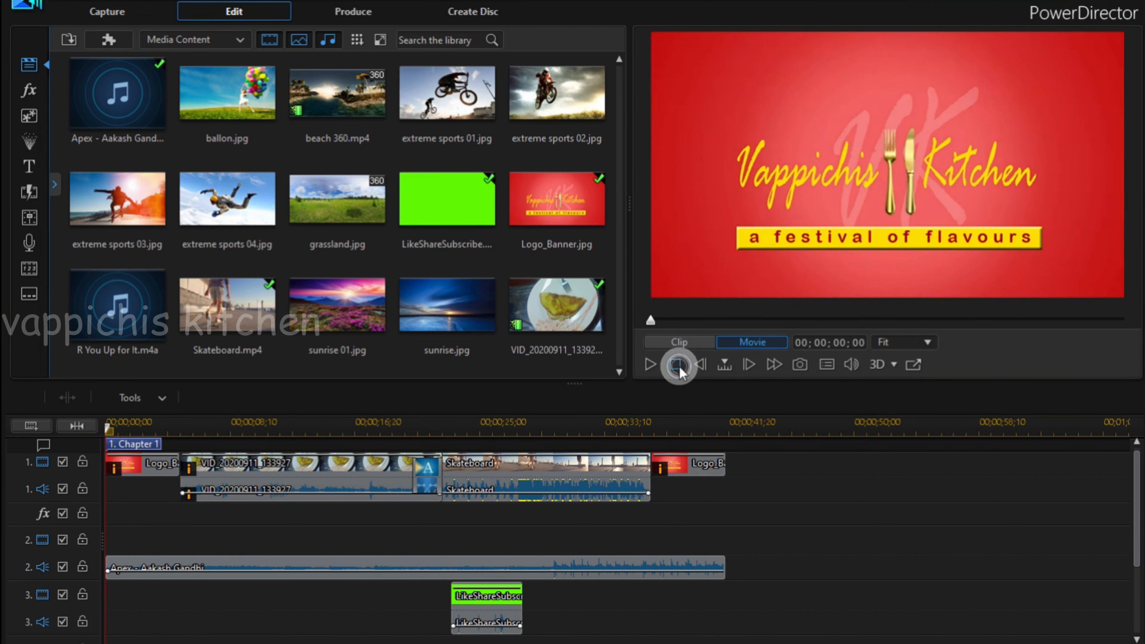
Set the production output to a file named Test in the Vappichis Kitchen folder on drive D.
{"action": "left_click", "coordinate": [336, 11]}
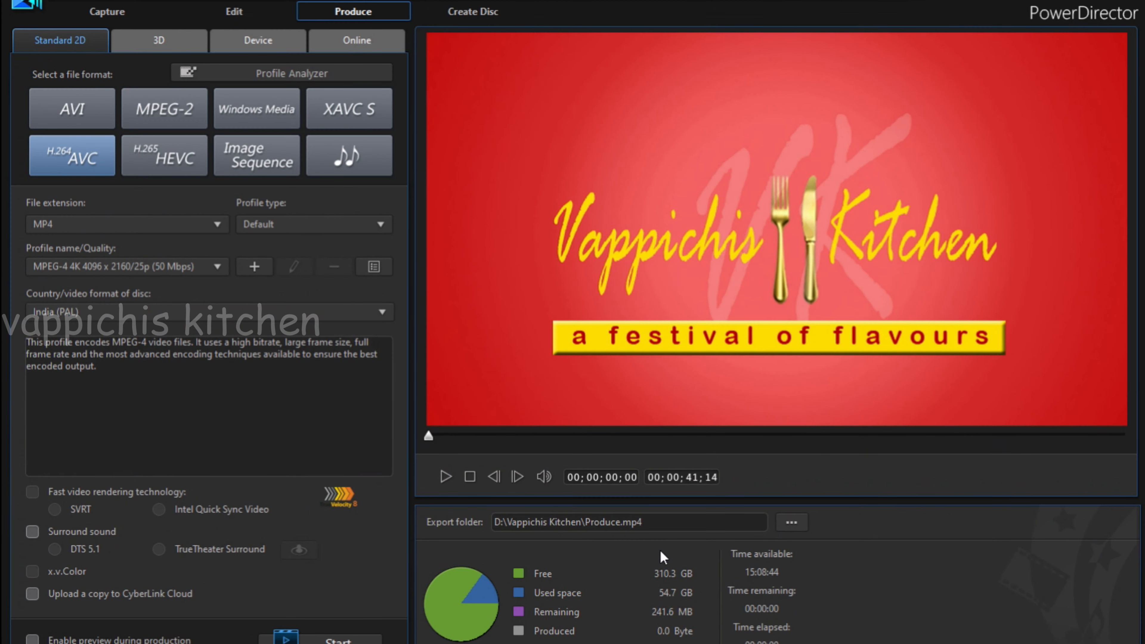
{"action": "left_click", "coordinate": [806, 522]}
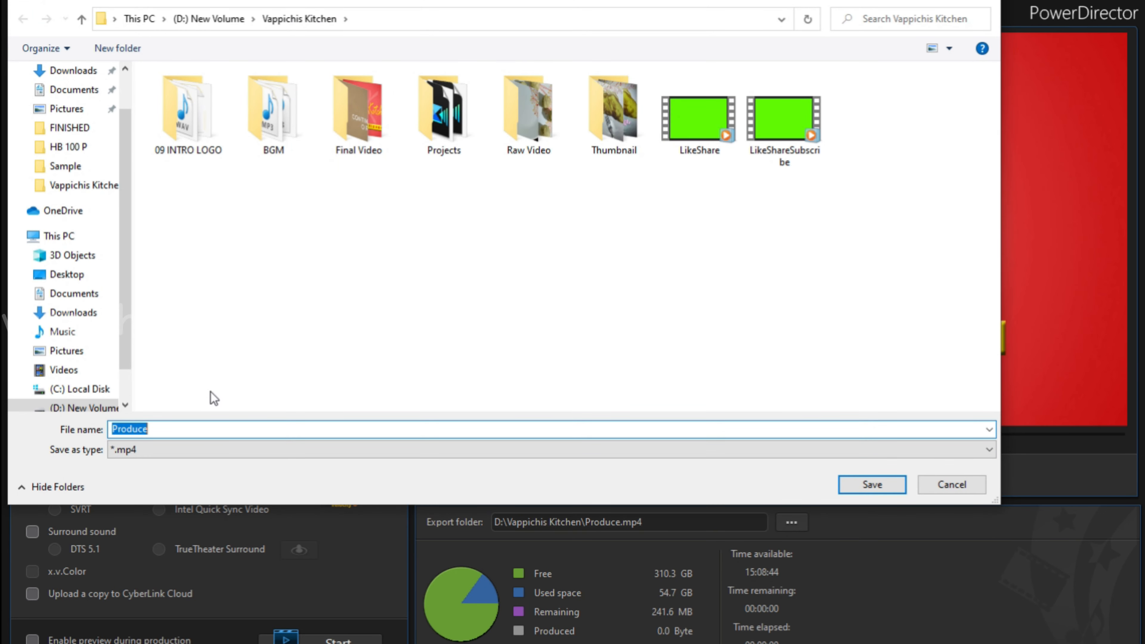
{"action": "type", "text": "Test"}
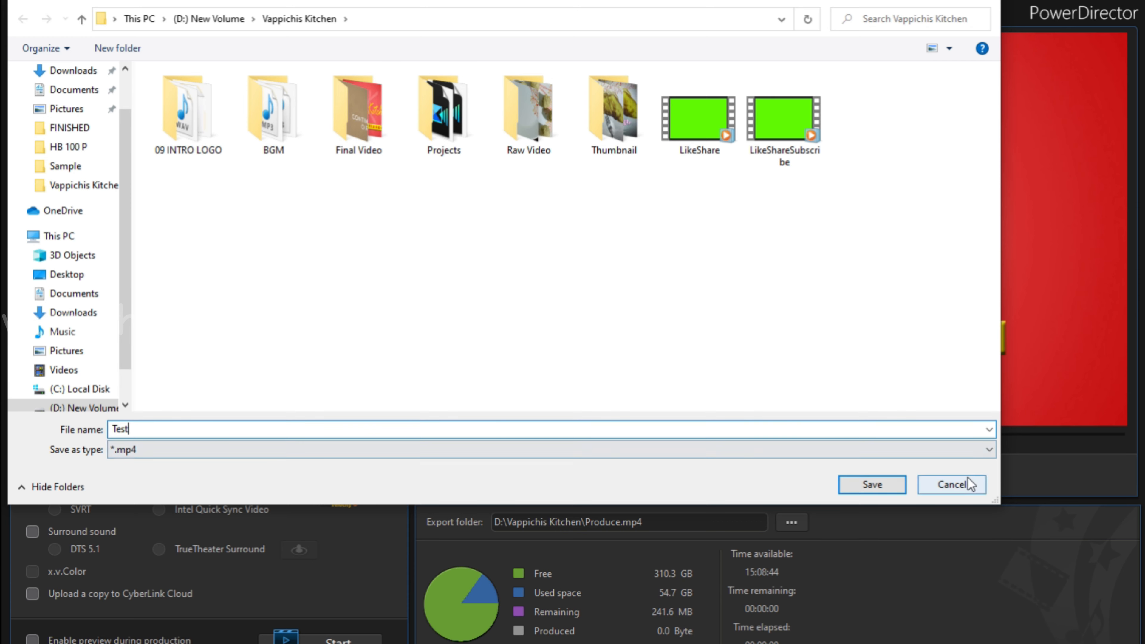
{"action": "left_click", "coordinate": [872, 485]}
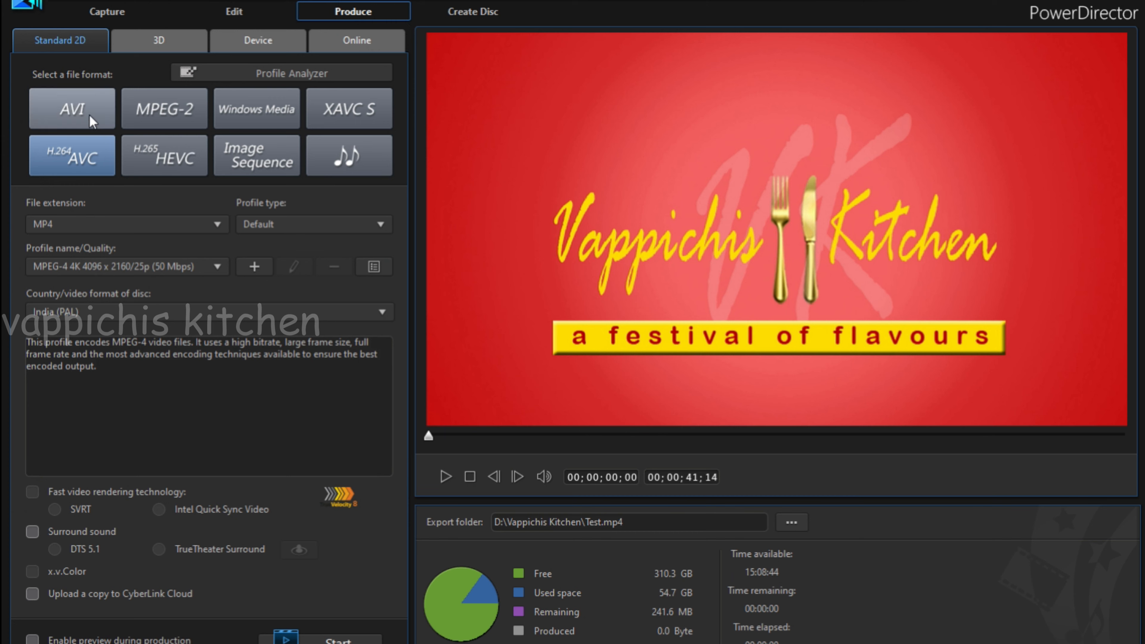
Produce the movie as H.264 AVC with the MP4 extension and the MPEG-4 4K 4096 x 2160/25p (50 Mbps) profile.
{"action": "left_click", "coordinate": [80, 159]}
{"action": "left_click", "coordinate": [155, 230]}
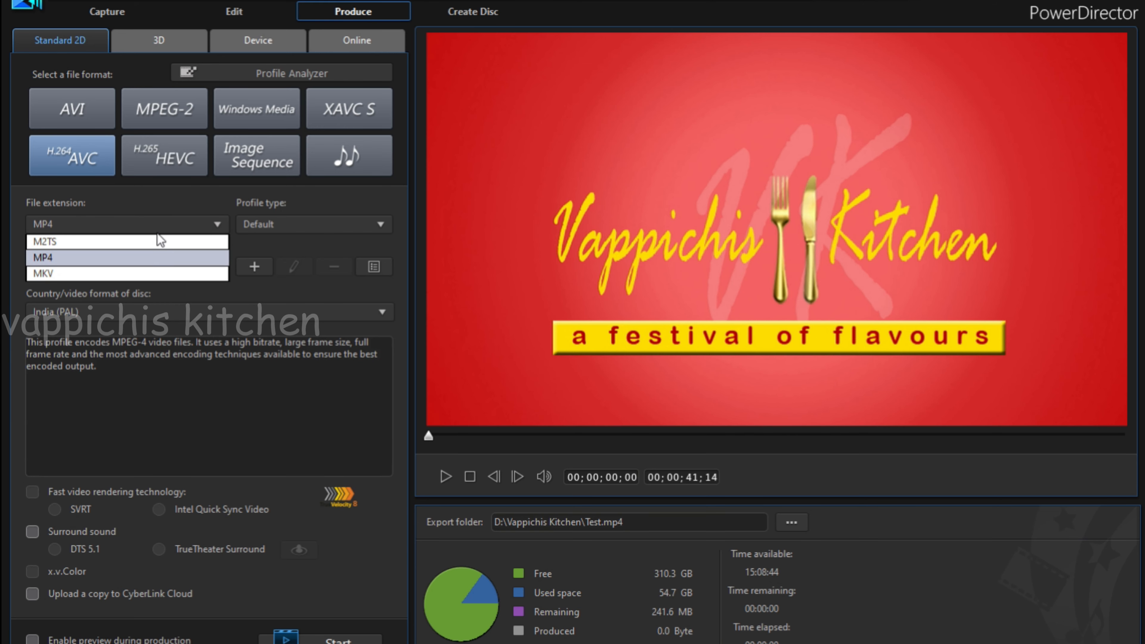
{"action": "left_click", "coordinate": [150, 261]}
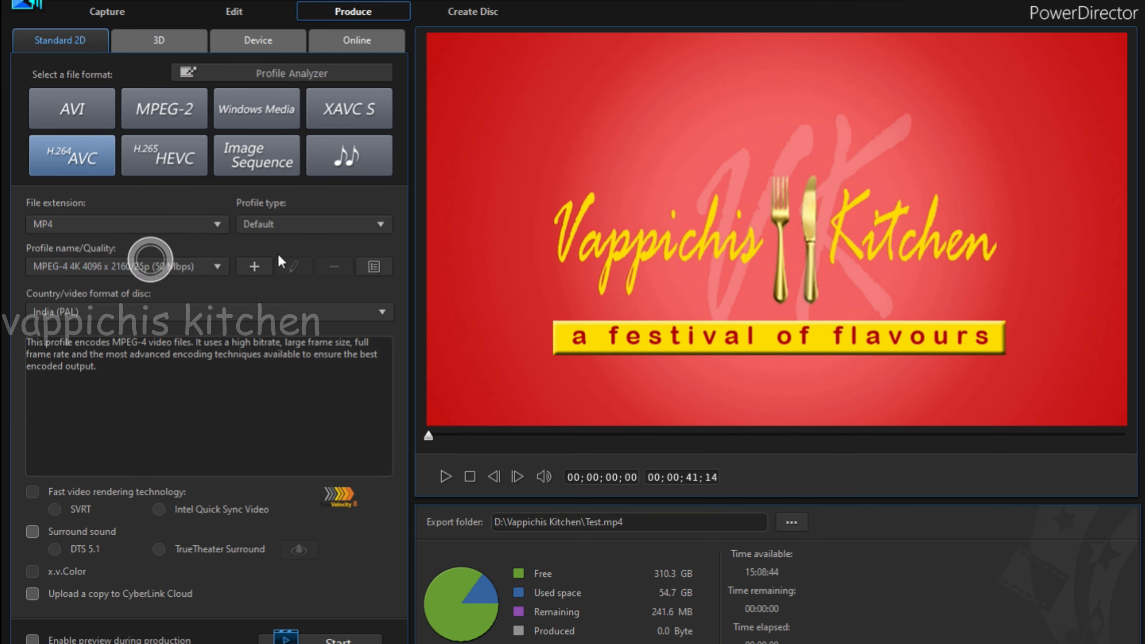
{"action": "left_click", "coordinate": [200, 269]}
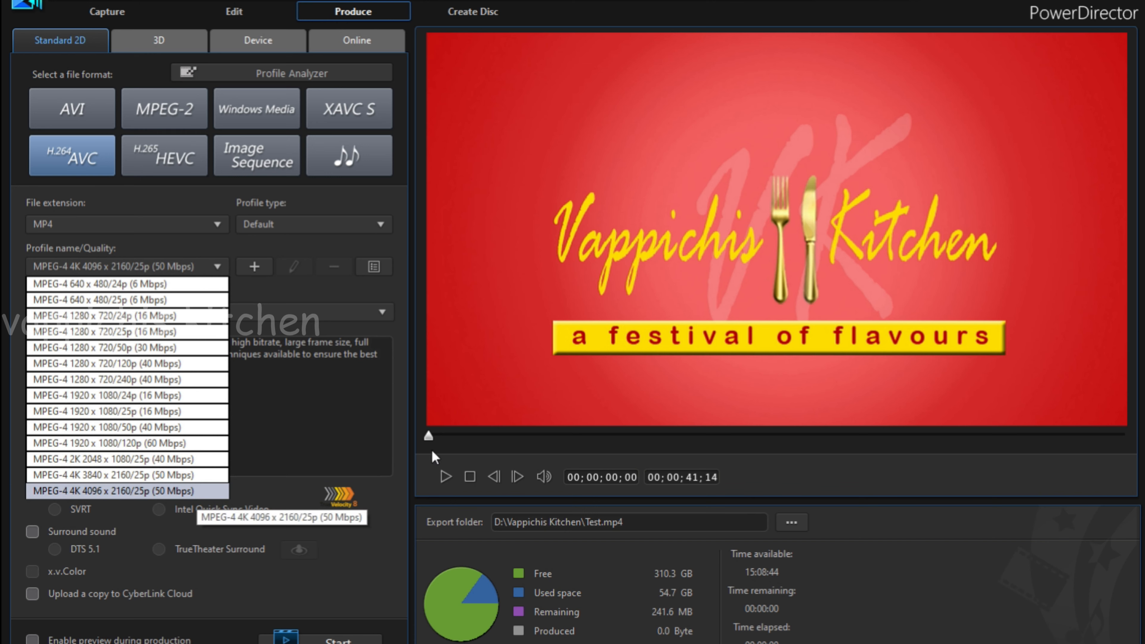
{"action": "left_click", "coordinate": [317, 403]}
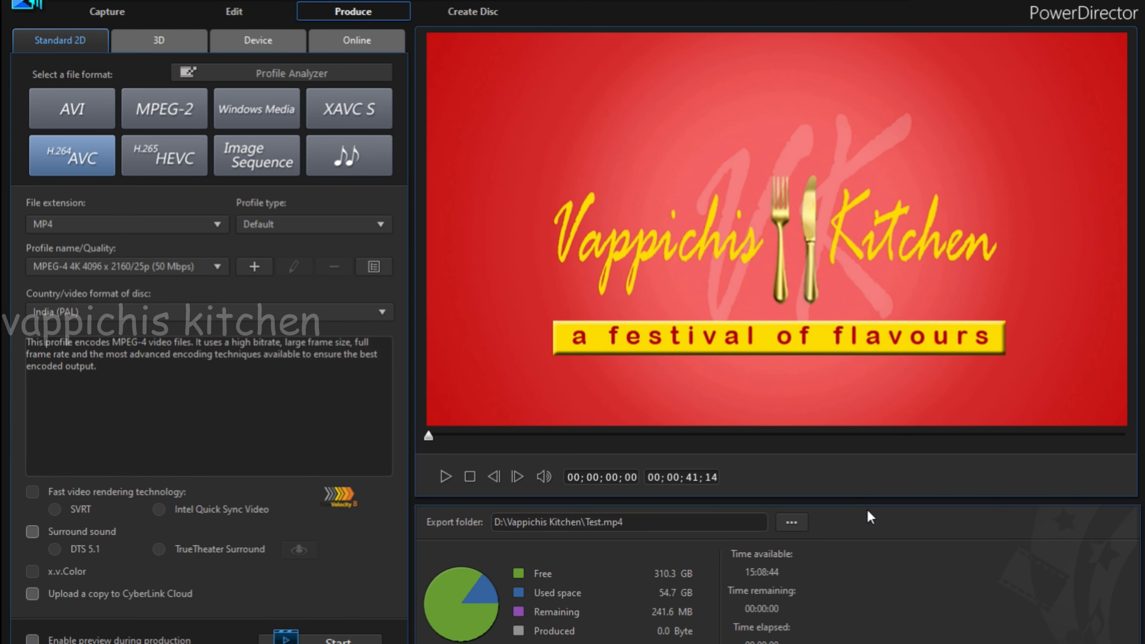
{"action": "left_click", "coordinate": [283, 640]}
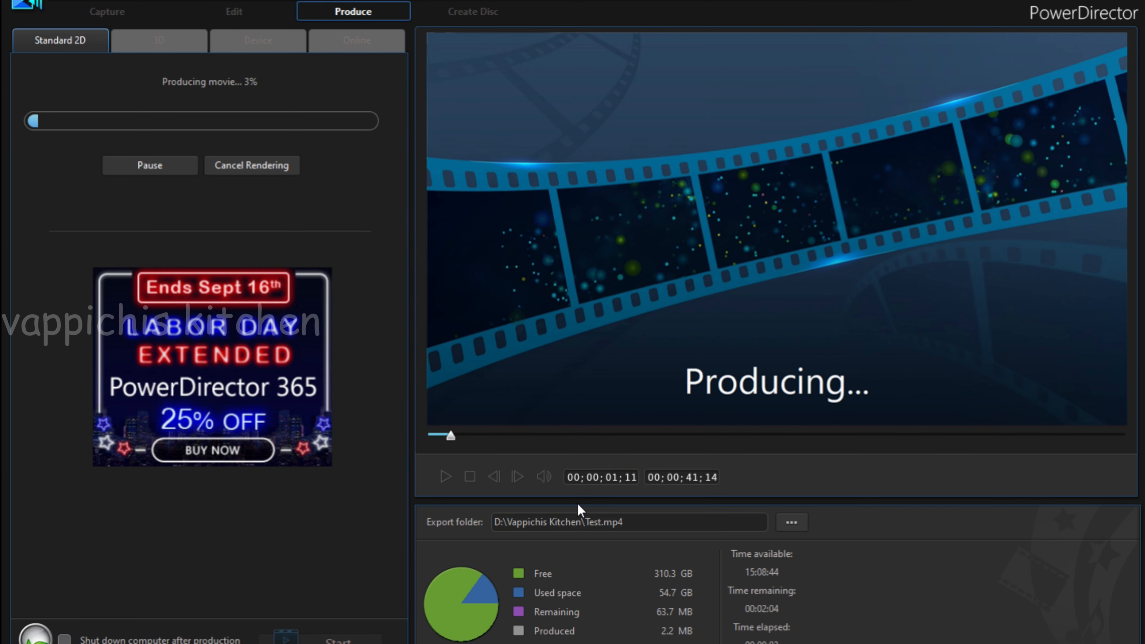
{"action": "left_click", "coordinate": [578, 643]}
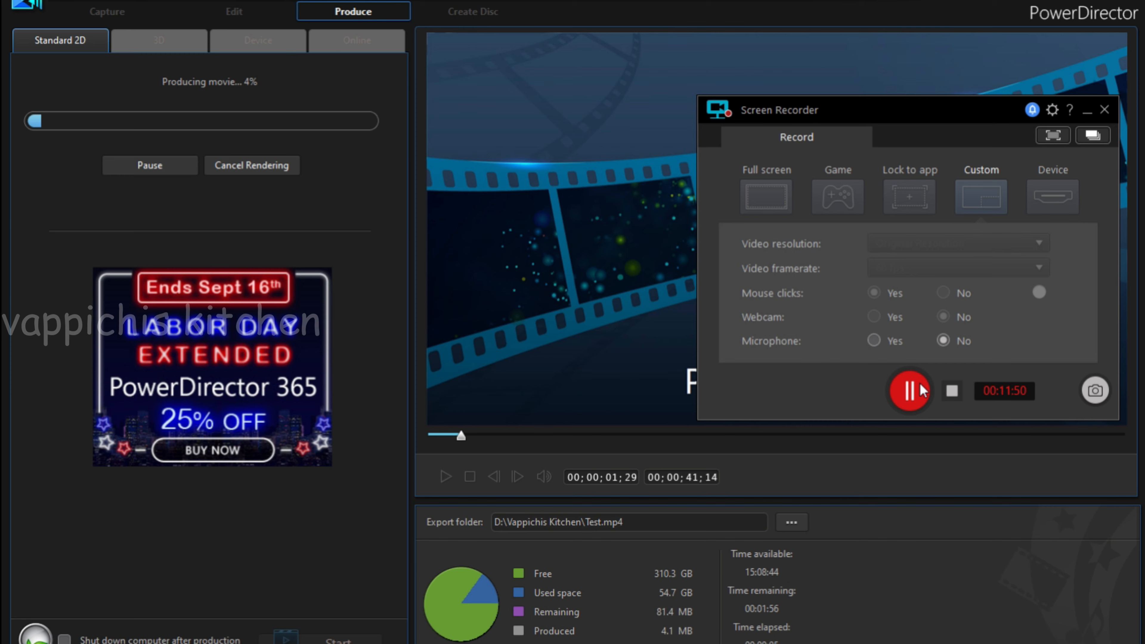
{"action": "left_click", "coordinate": [912, 390]}
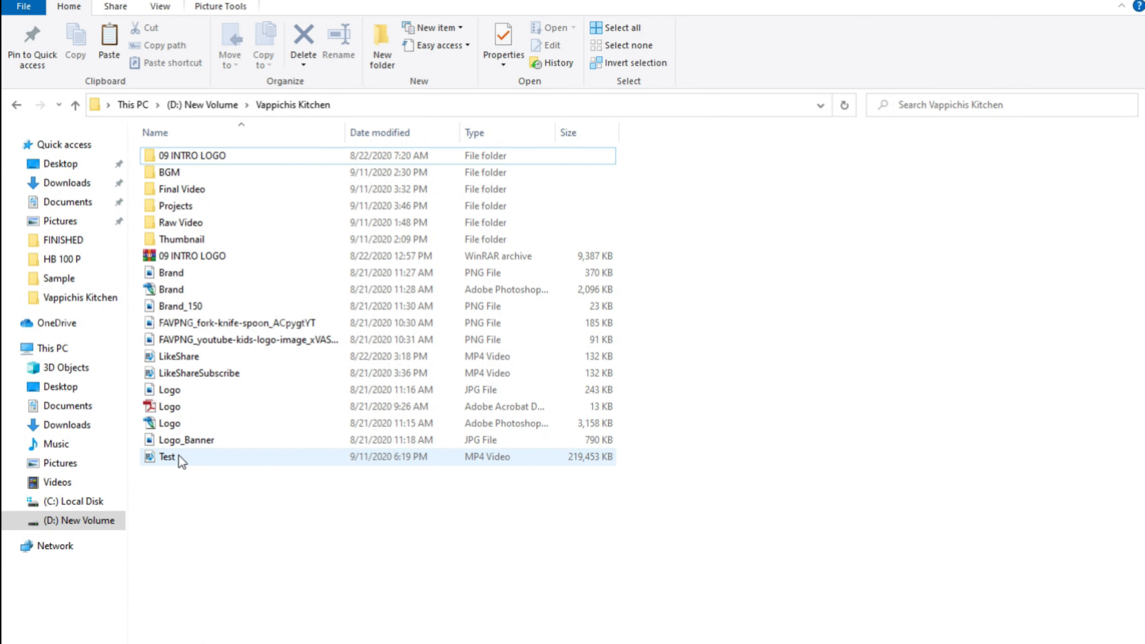
Play the exported Test video from the Vappichis Kitchen folder in File Explorer and check the transition, skateboard section and closing banner.
{"action": "left_click", "coordinate": [180, 456]}
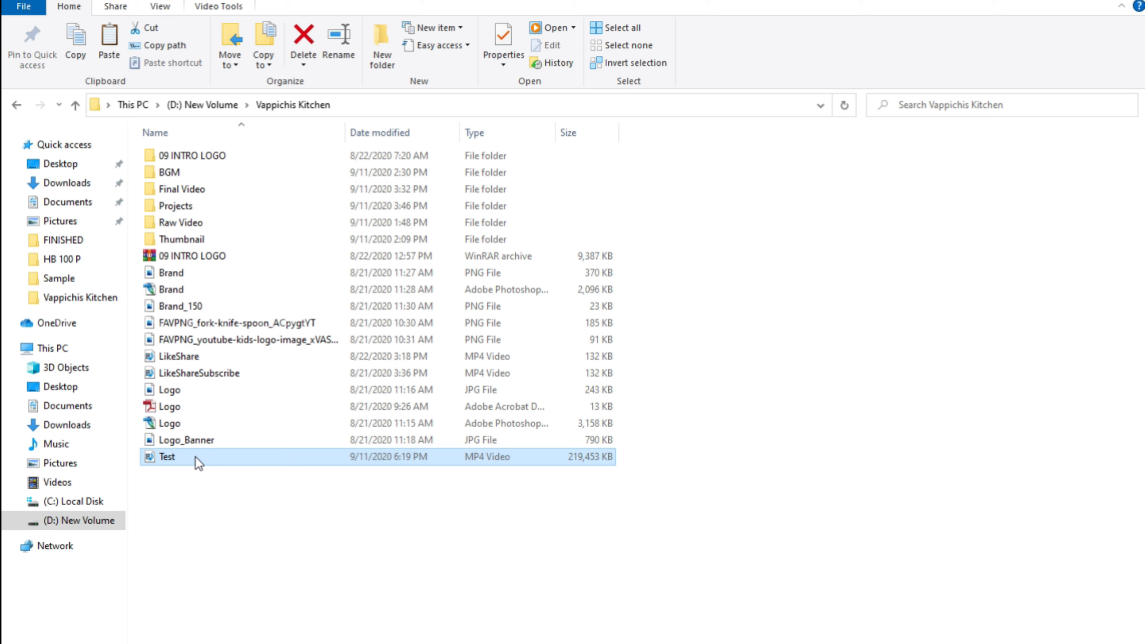
{"action": "double_click", "coordinate": [196, 457]}
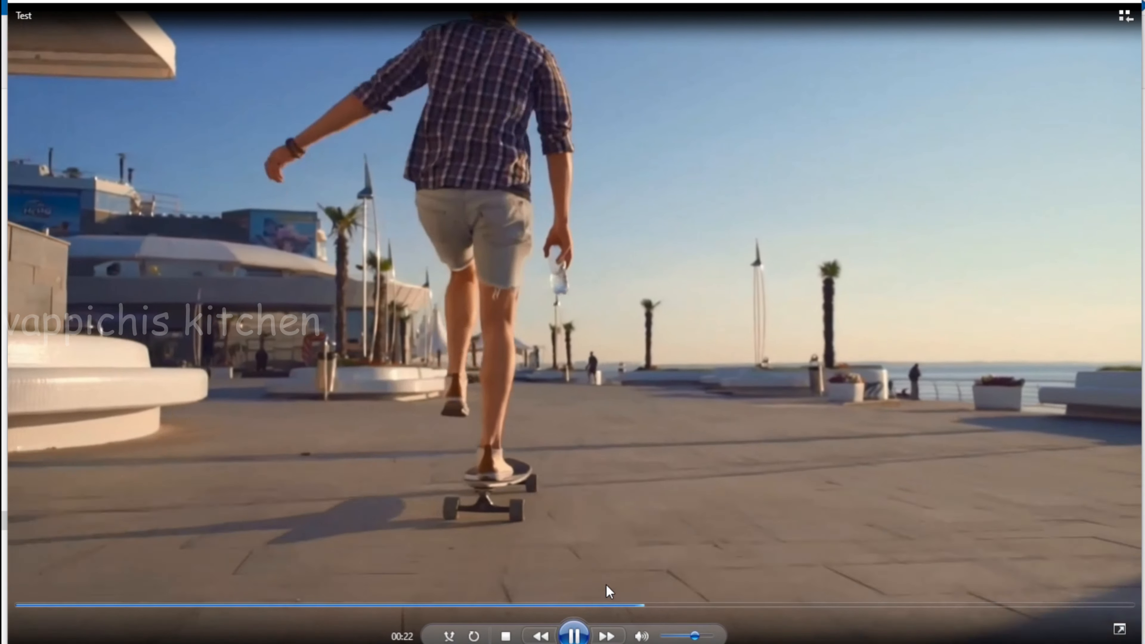
{"action": "left_click", "coordinate": [593, 604]}
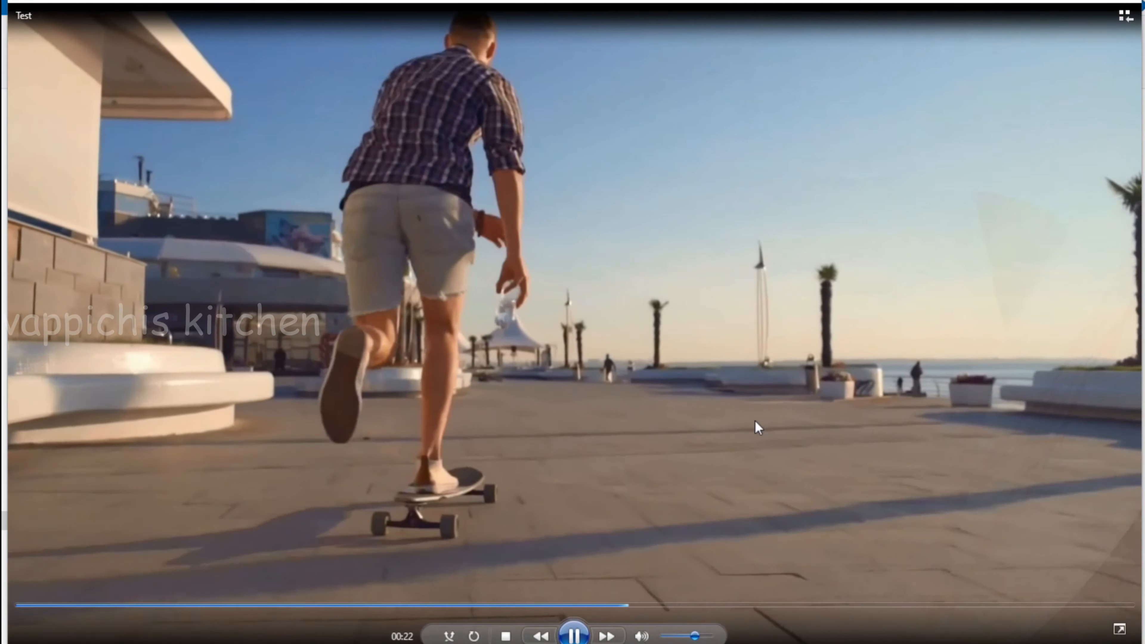
{"action": "left_click", "coordinate": [538, 606]}
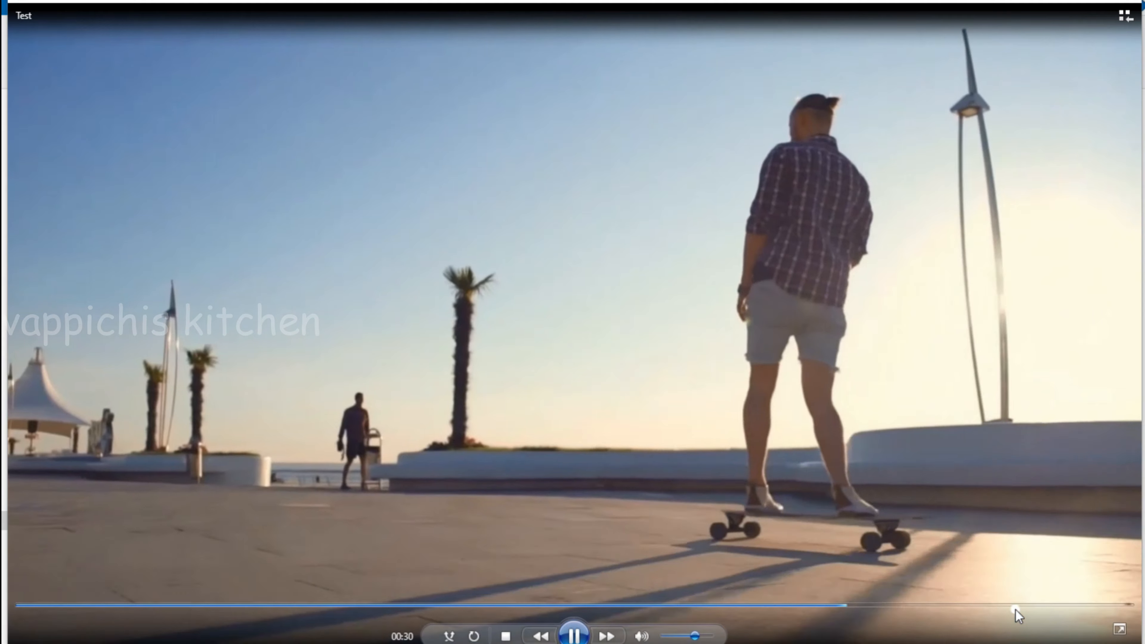
{"action": "left_click", "coordinate": [1041, 605]}
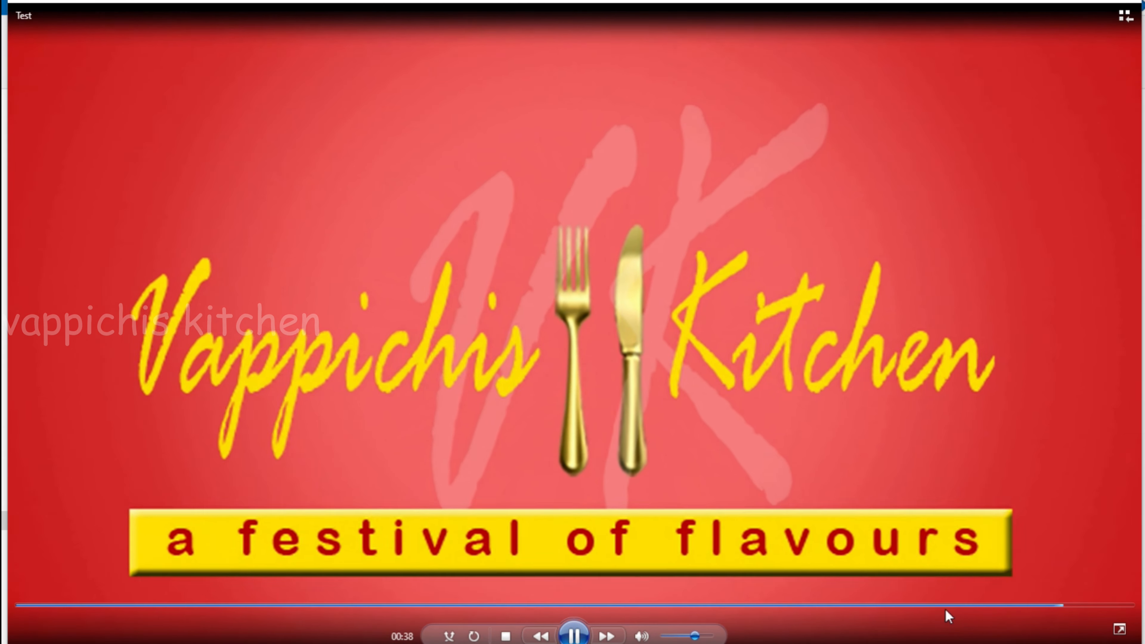
{"action": "left_click", "coordinate": [947, 604]}
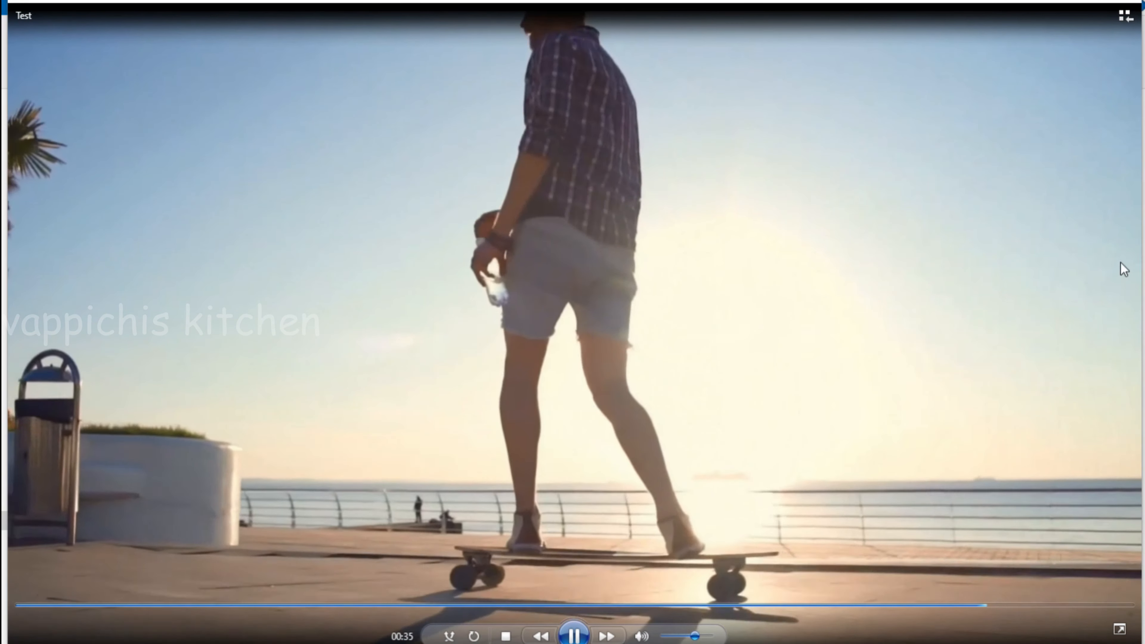